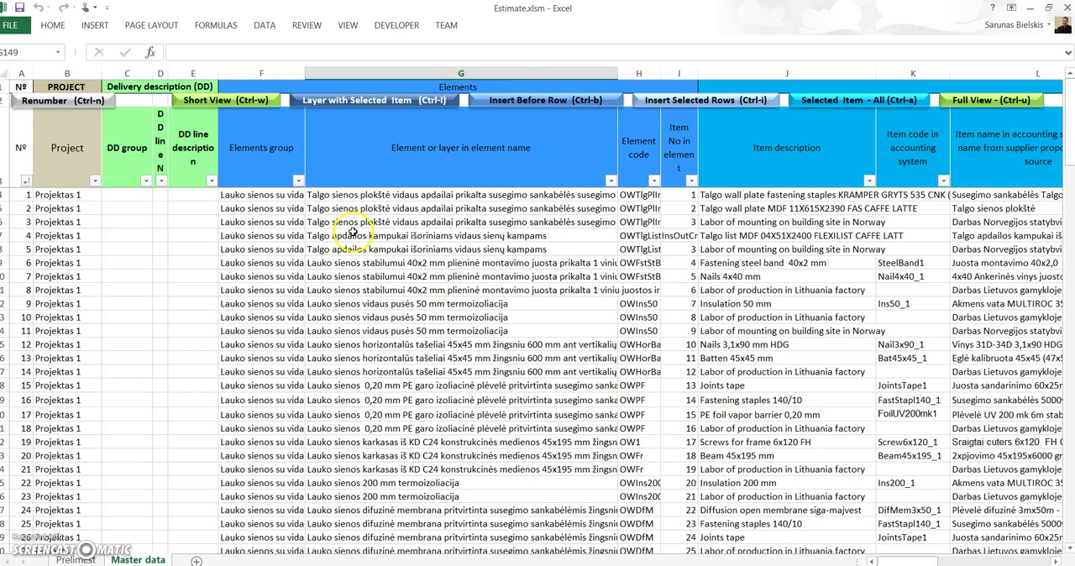
Step: Copy all estimate rows on the Master data sheet, from cell A4 through the last row of column BC
{"action": "left_click", "coordinate": [353, 235]}
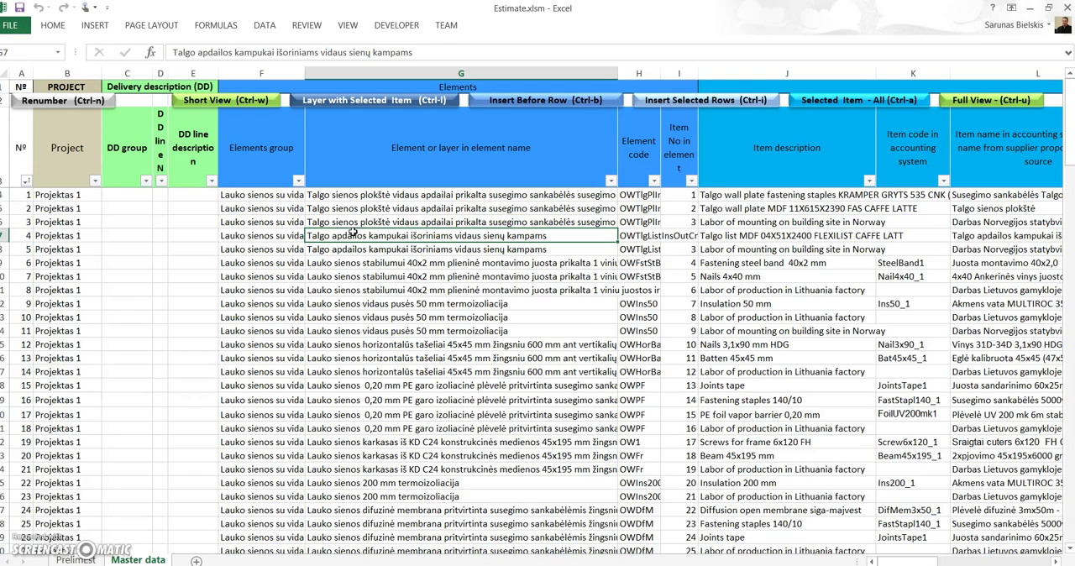
{"action": "scroll", "coordinate": [563, 342], "scroll_direction": "down", "scroll_amount": 1}
{"action": "scroll", "coordinate": [563, 342], "scroll_direction": "up", "scroll_amount": 1}
{"action": "left_click_drag", "start_coordinate": [25, 194], "coordinate": [948, 367]}
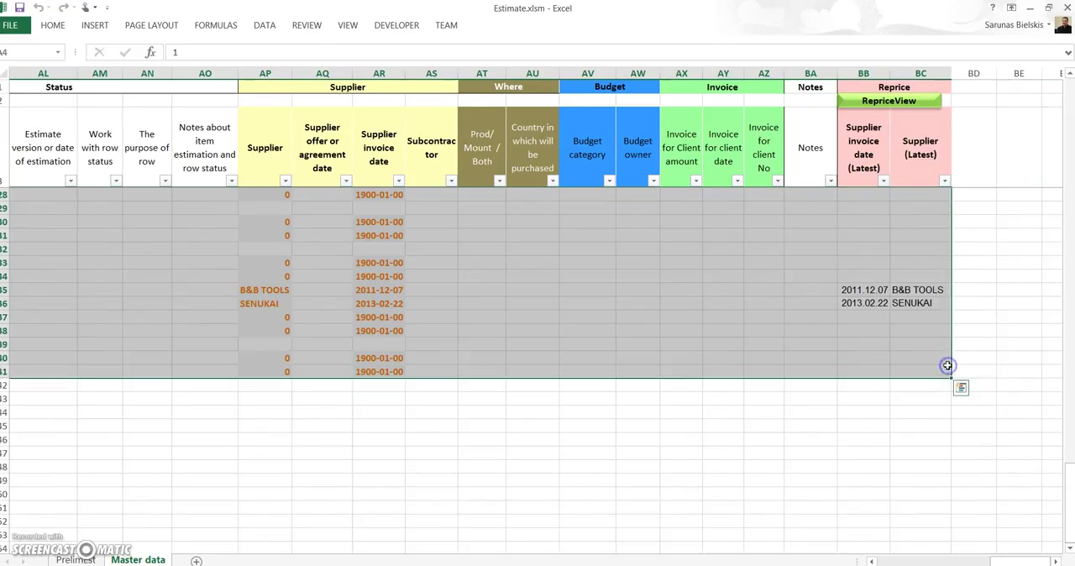
{"action": "key", "text": "ctrl+c"}
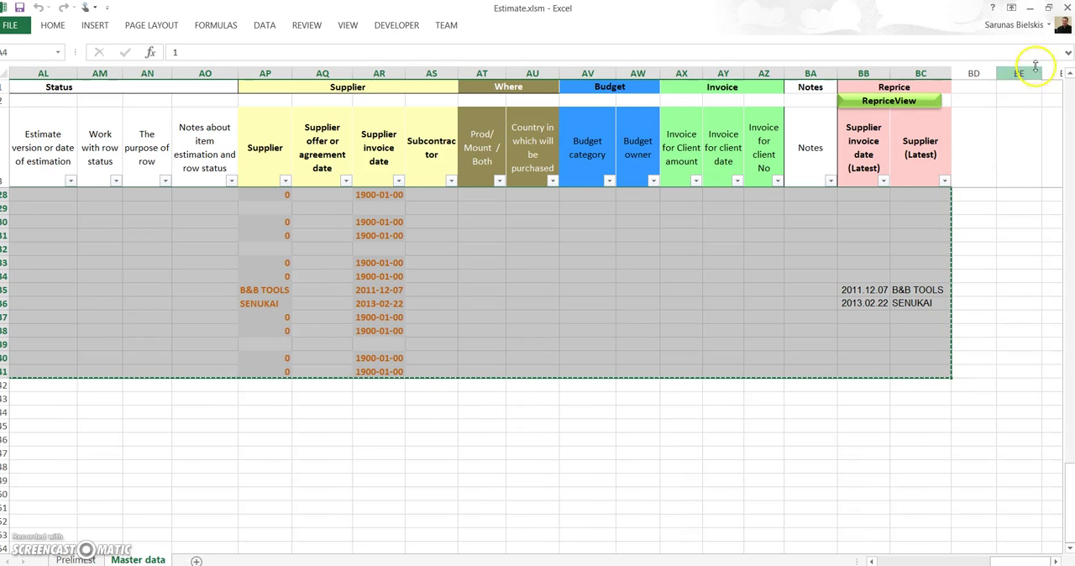
Step: Open the Rates.xlsm workbook from the desktop and show the Master data sheet in full view from its first column
{"action": "left_click", "coordinate": [1031, 8]}
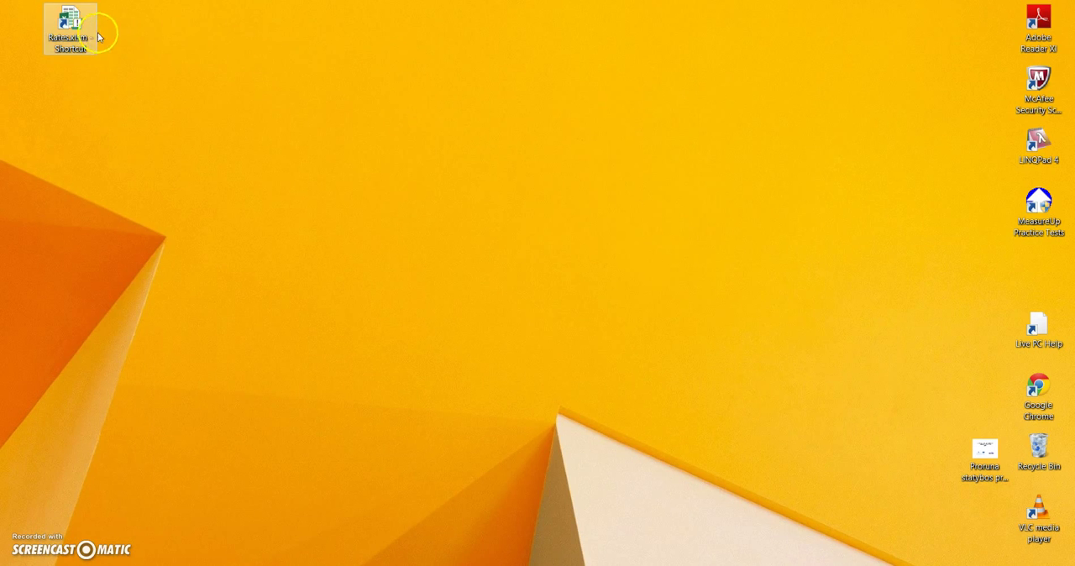
{"action": "double_click", "coordinate": [71, 30]}
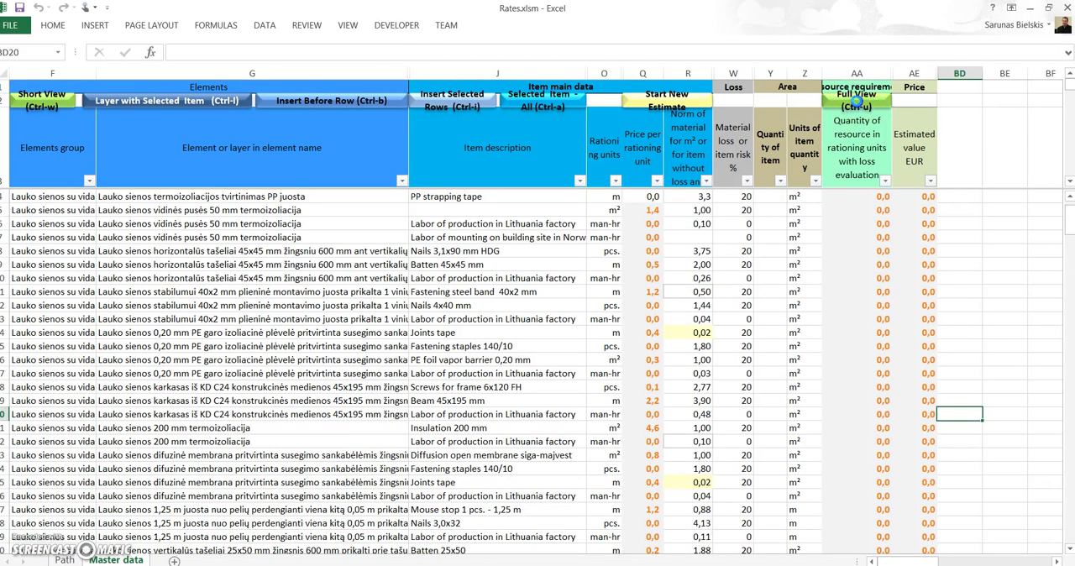
{"action": "left_click", "coordinate": [856, 103]}
{"action": "left_click_drag", "start_coordinate": [1012, 561], "coordinate": [819, 558]}
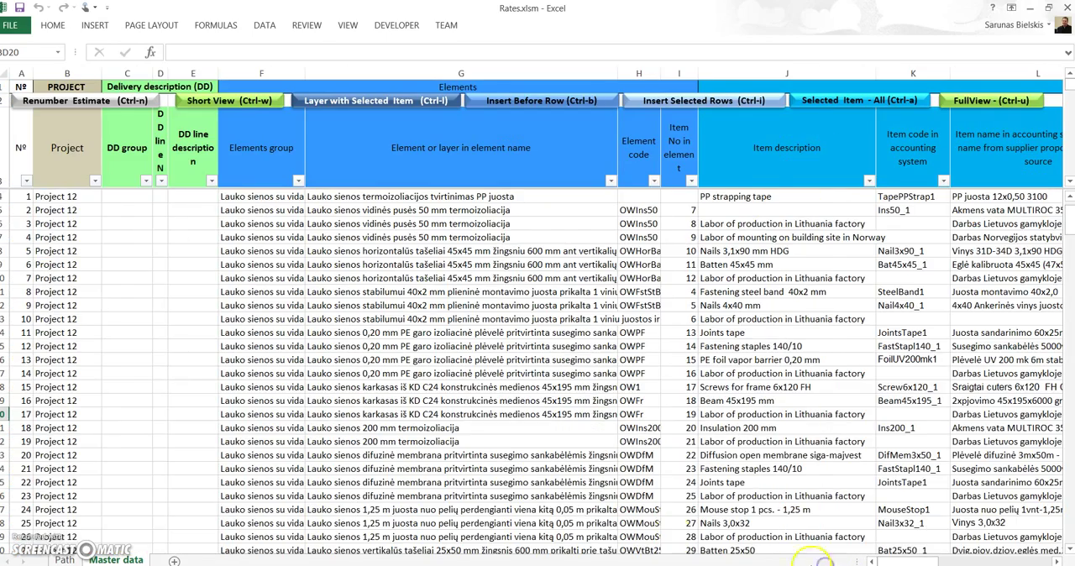
Step: Paste the copied estimate rows into the Rates Master data sheet at A239, directly below the last Standard 3 row
{"action": "scroll", "coordinate": [118, 420], "scroll_direction": "down", "scroll_amount": 9}
{"action": "left_click", "coordinate": [25, 413]}
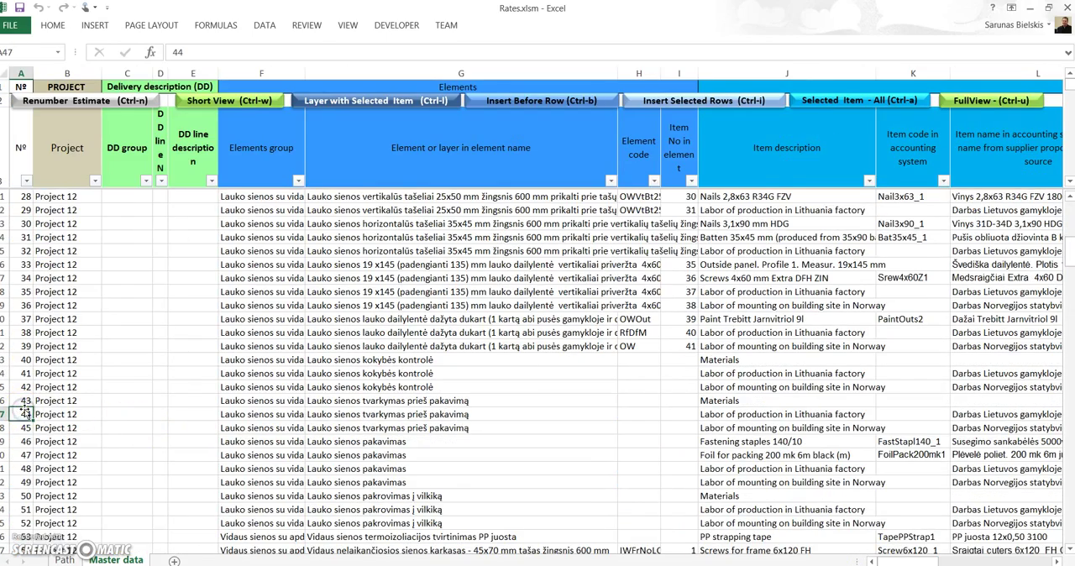
{"action": "key", "text": "ctrl+Down"}
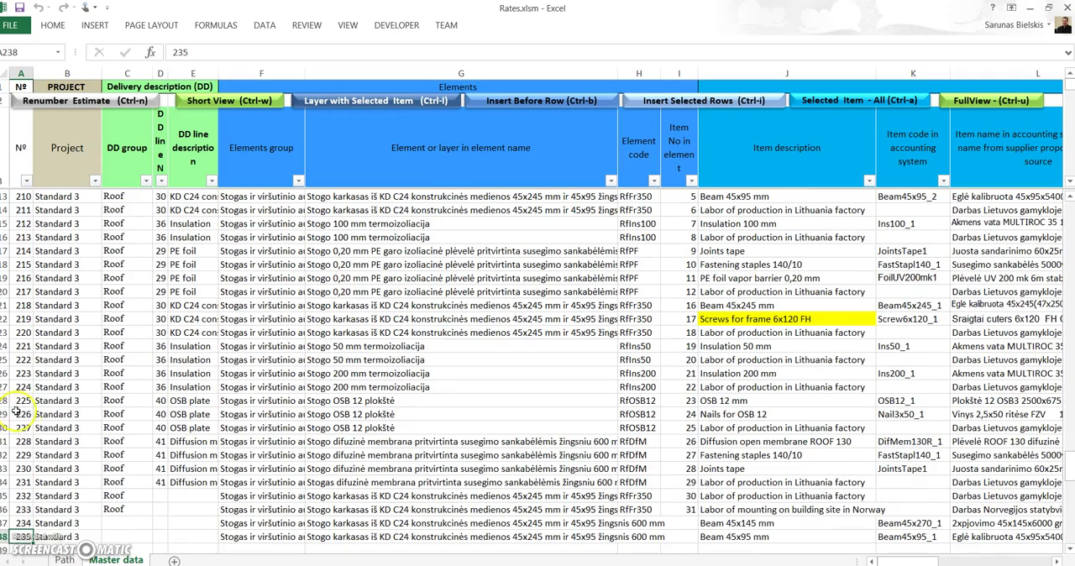
{"action": "scroll", "coordinate": [16, 411], "scroll_direction": "down", "scroll_amount": 1}
{"action": "left_click", "coordinate": [14, 508]}
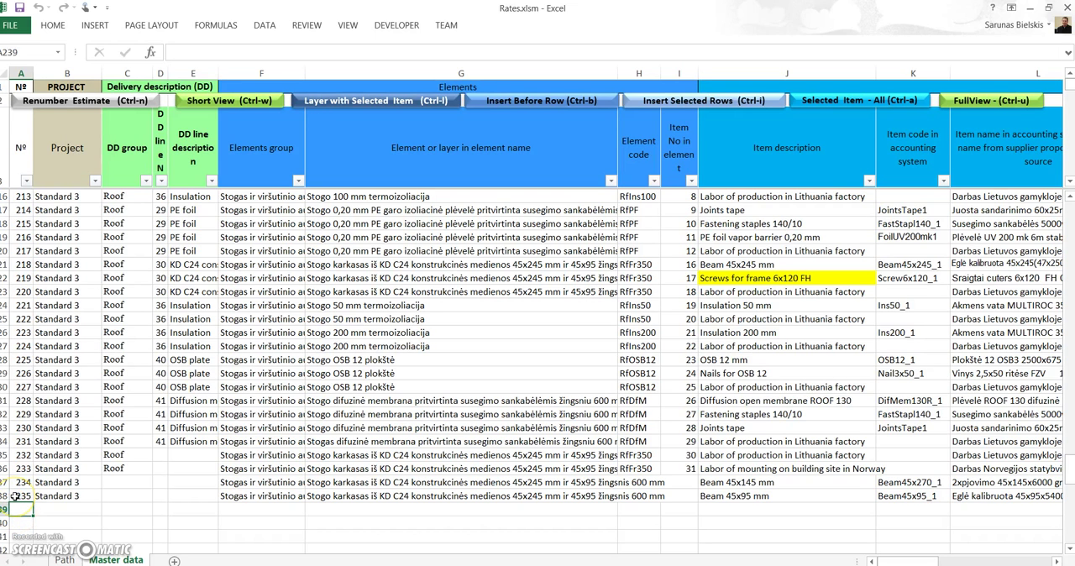
{"action": "key", "text": "ctrl+v"}
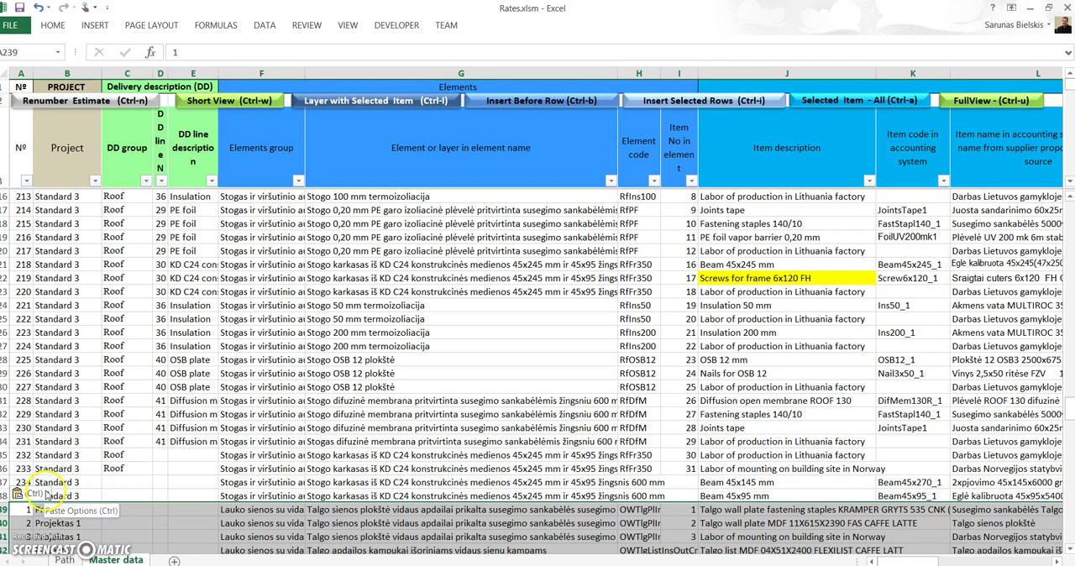
{"action": "left_click", "coordinate": [42, 494]}
{"action": "left_click", "coordinate": [189, 483]}
{"action": "scroll", "coordinate": [180, 470], "scroll_direction": "down", "scroll_amount": 4}
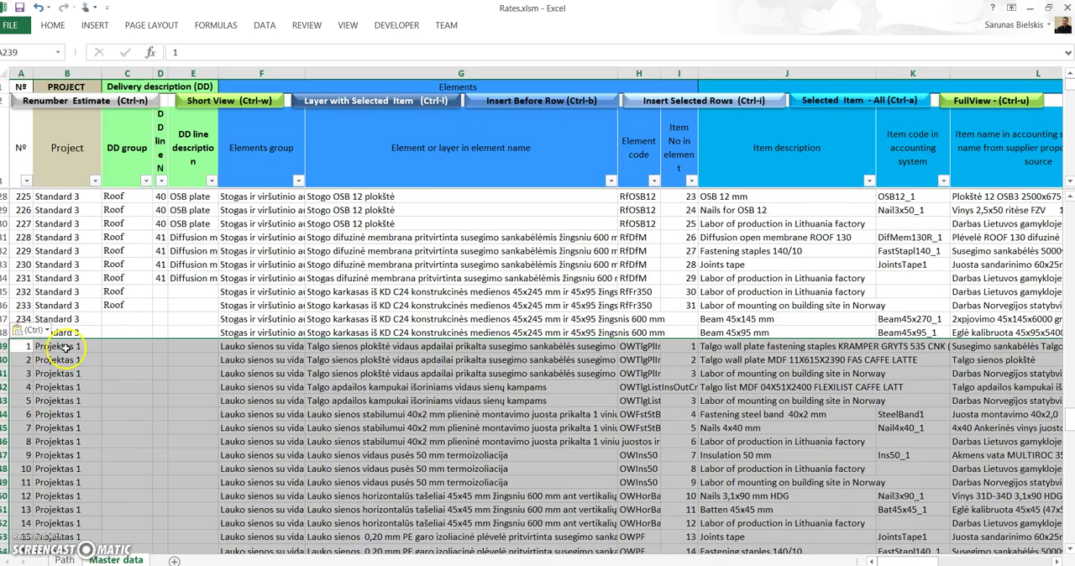
{"action": "left_click", "coordinate": [134, 332]}
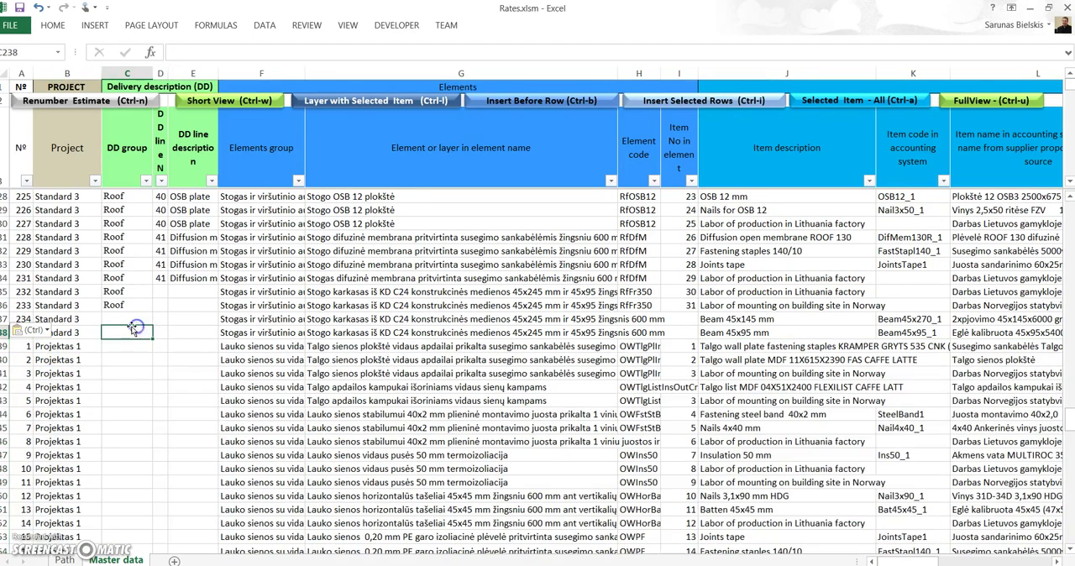
Step: Continue the Nº column numbering from 234 and 235 down through all the pasted Projektas 1 rows
{"action": "left_click", "coordinate": [23, 319]}
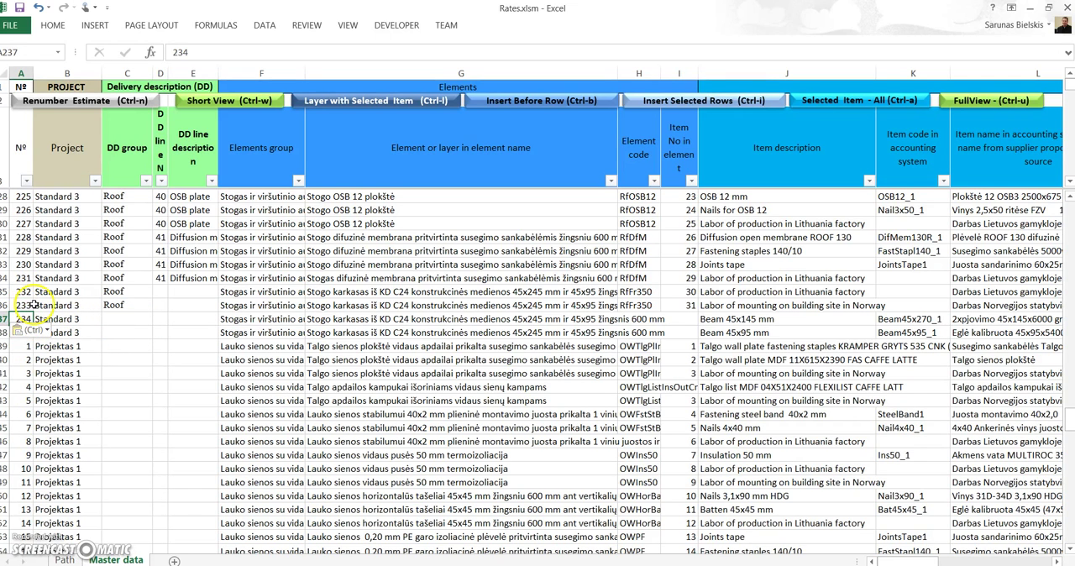
{"action": "left_click_drag", "start_coordinate": [26, 319], "coordinate": [26, 333]}
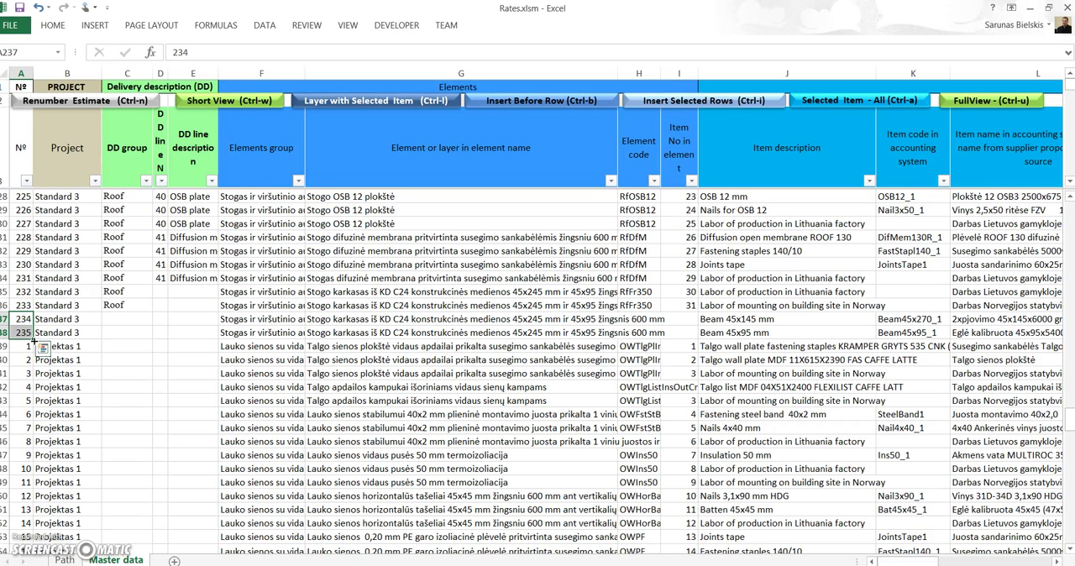
{"action": "double_click", "coordinate": [33, 340]}
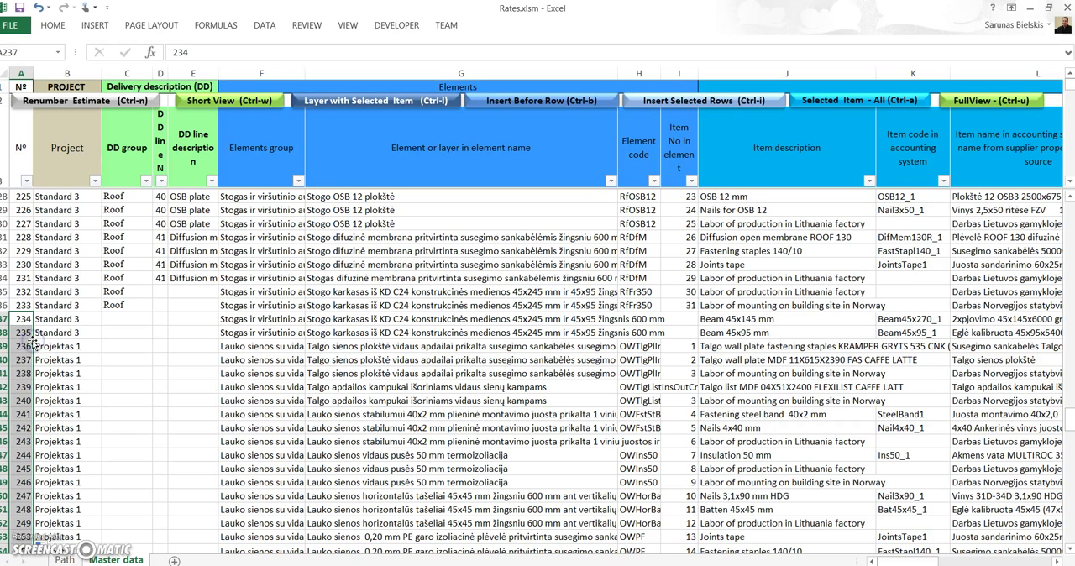
{"action": "scroll", "coordinate": [26, 345], "scroll_direction": "down", "scroll_amount": 1}
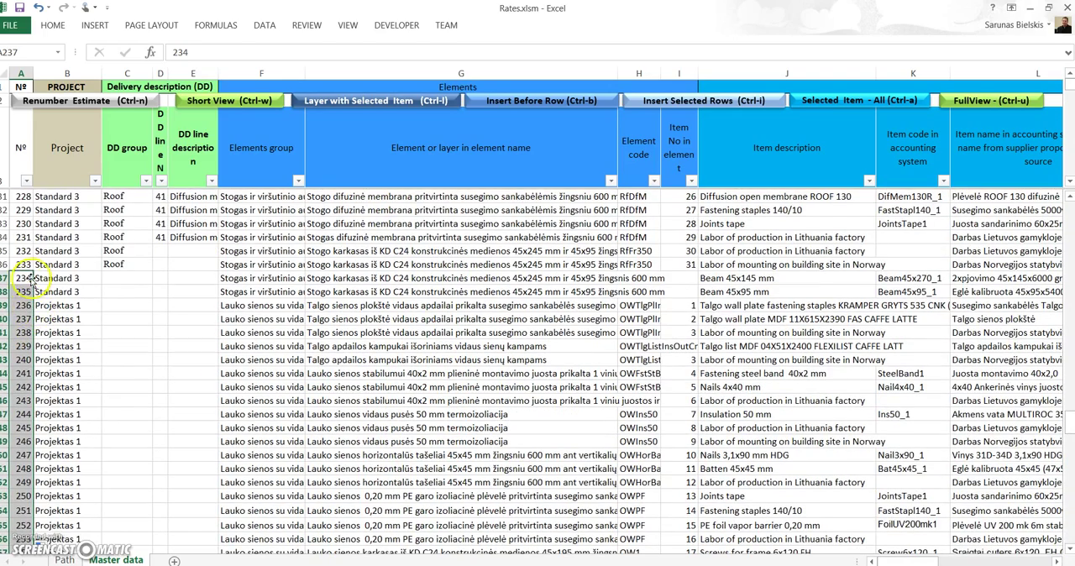
Step: Review the Nº numbering and the Project column across the existing and pasted rows of the Master data sheet
{"action": "scroll", "coordinate": [29, 284], "scroll_direction": "down", "scroll_amount": 2}
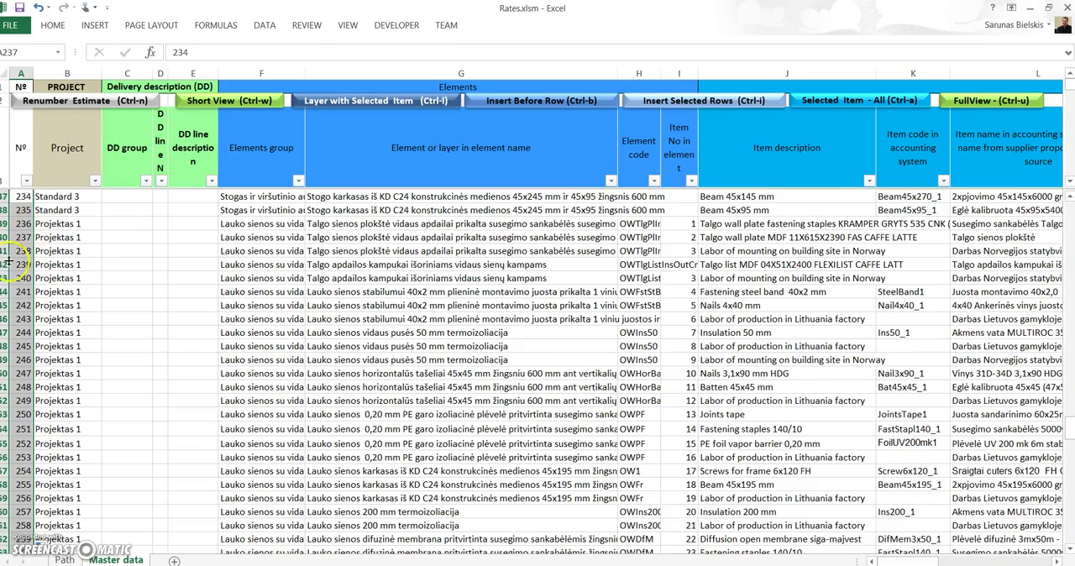
{"action": "scroll", "coordinate": [25, 252], "scroll_direction": "down", "scroll_amount": 9}
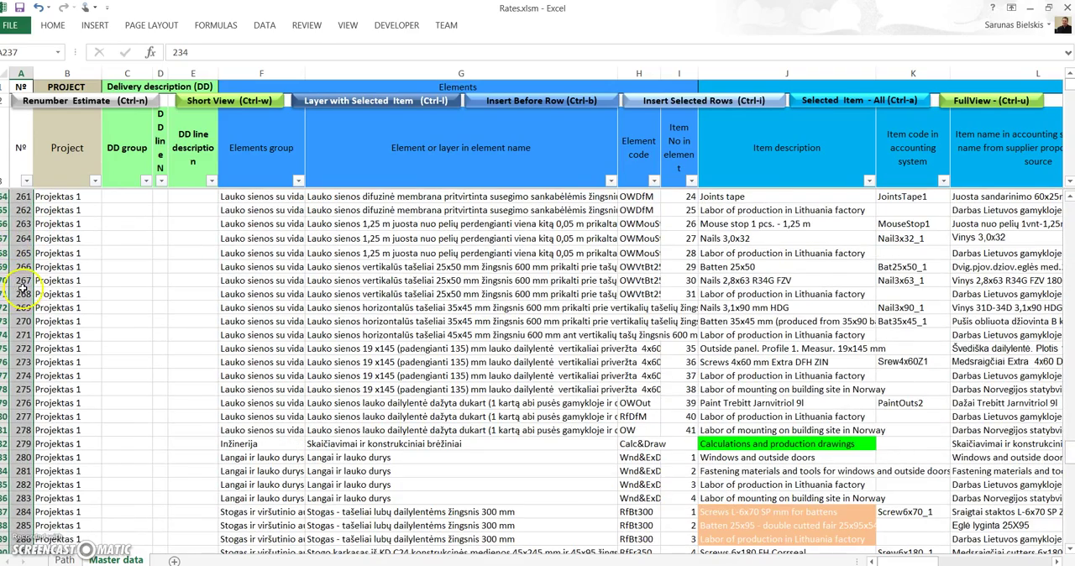
{"action": "scroll", "coordinate": [23, 286], "scroll_direction": "up", "scroll_amount": 10}
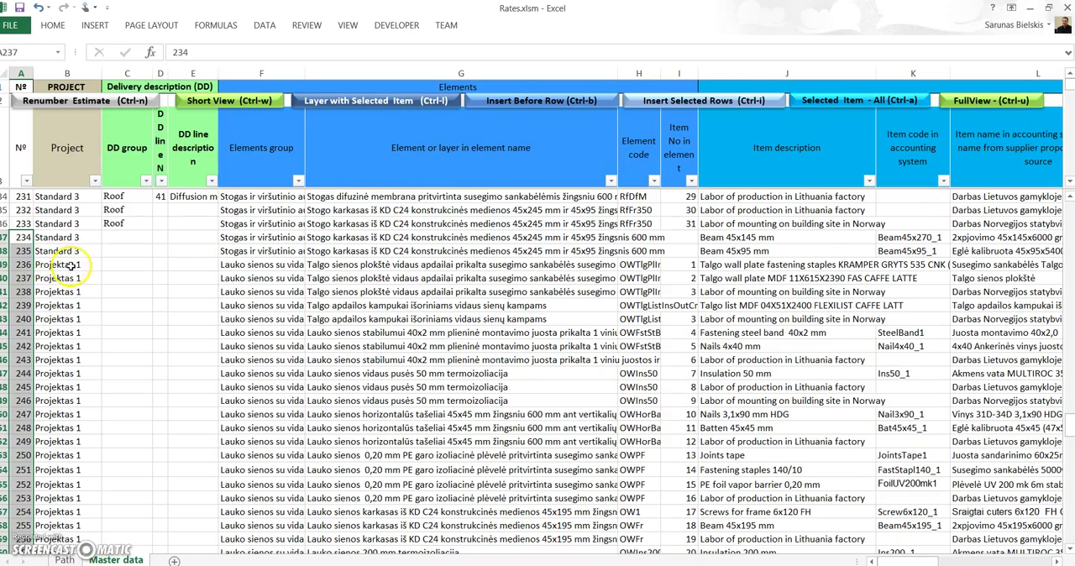
{"action": "left_click", "coordinate": [71, 266]}
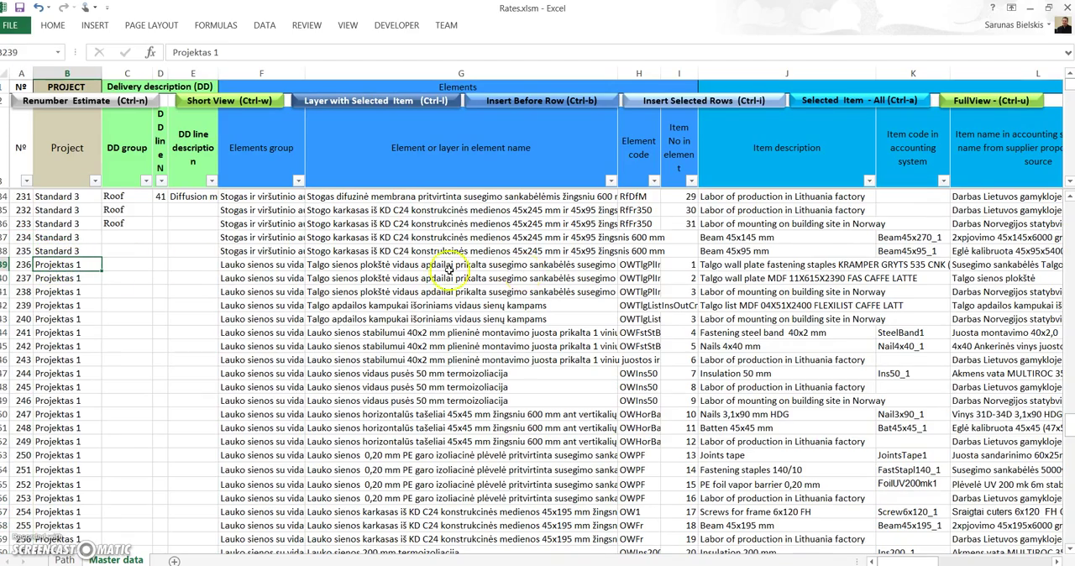
{"action": "scroll", "coordinate": [34, 281], "scroll_direction": "up", "scroll_amount": 2}
{"action": "scroll", "coordinate": [34, 282], "scroll_direction": "up", "scroll_amount": 20}
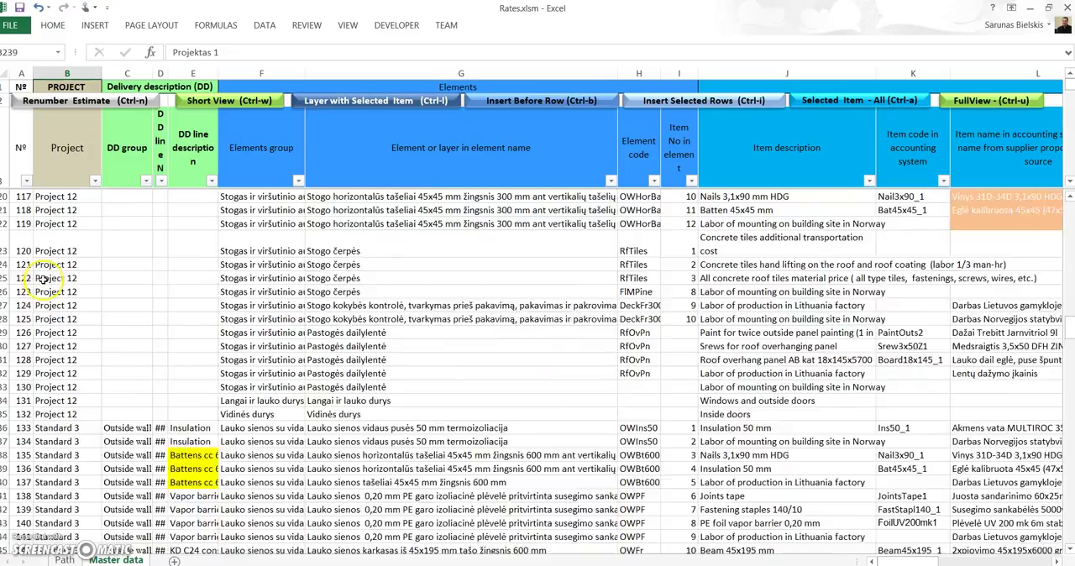
{"action": "scroll", "coordinate": [40, 278], "scroll_direction": "up", "scroll_amount": 14}
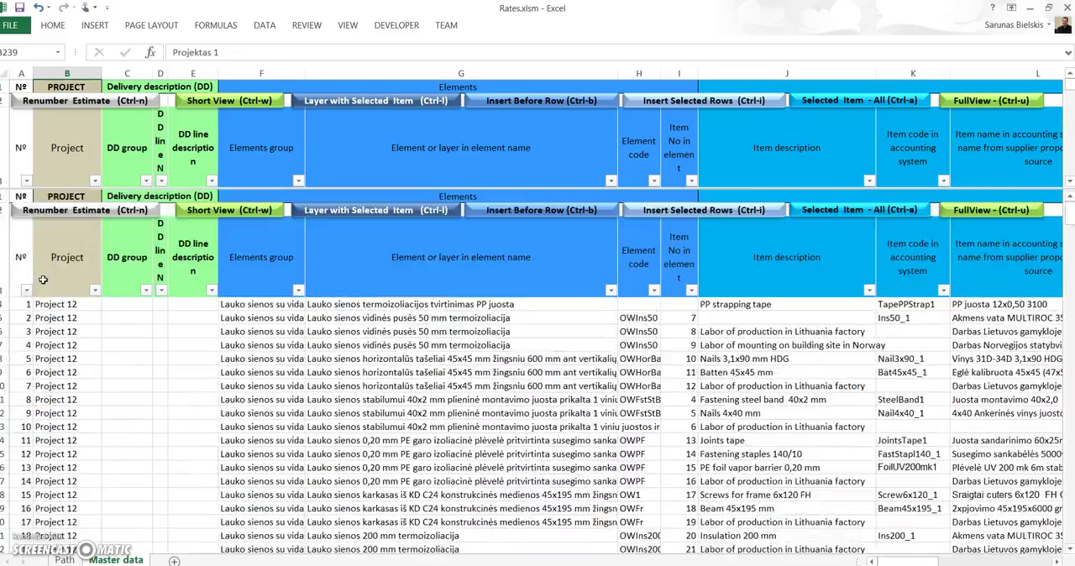
{"action": "scroll", "coordinate": [43, 280], "scroll_direction": "down", "scroll_amount": 20}
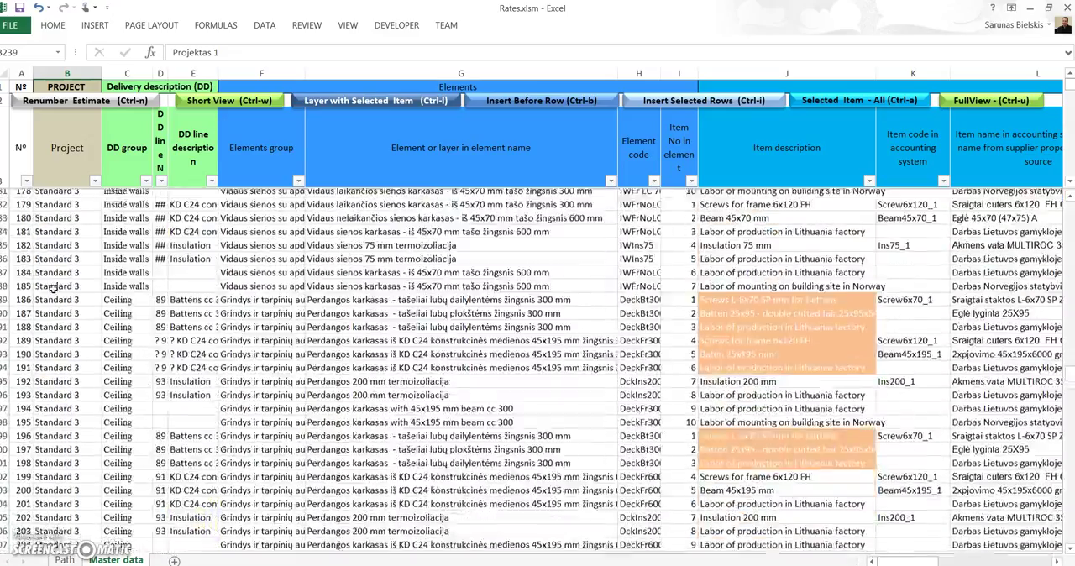
{"action": "scroll", "coordinate": [52, 288], "scroll_direction": "down", "scroll_amount": 20}
{"action": "scroll", "coordinate": [53, 291], "scroll_direction": "down", "scroll_amount": 20}
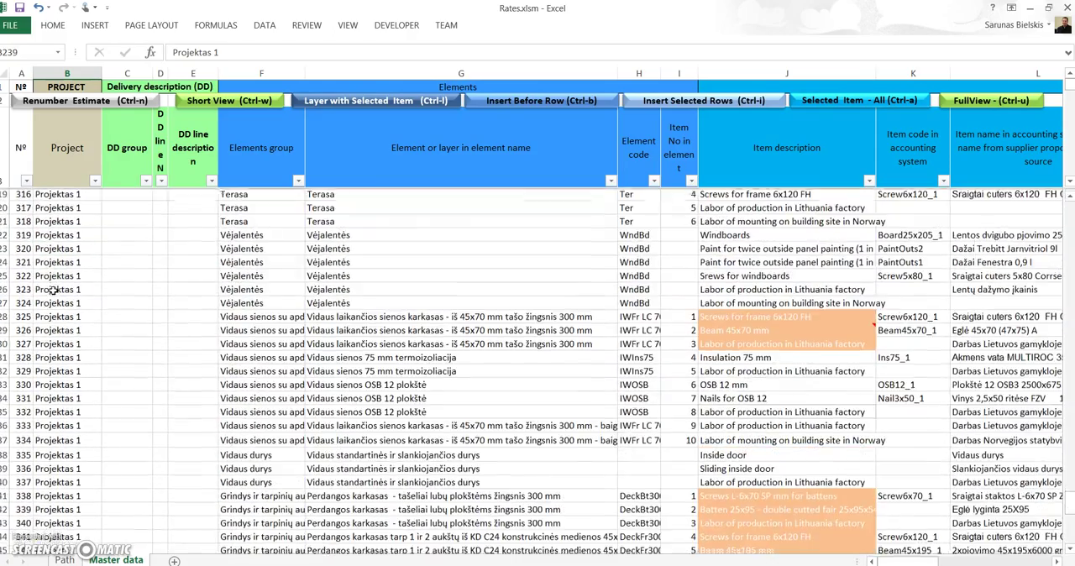
{"action": "scroll", "coordinate": [52, 290], "scroll_direction": "down", "scroll_amount": 18}
{"action": "scroll", "coordinate": [52, 293], "scroll_direction": "up", "scroll_amount": 7}
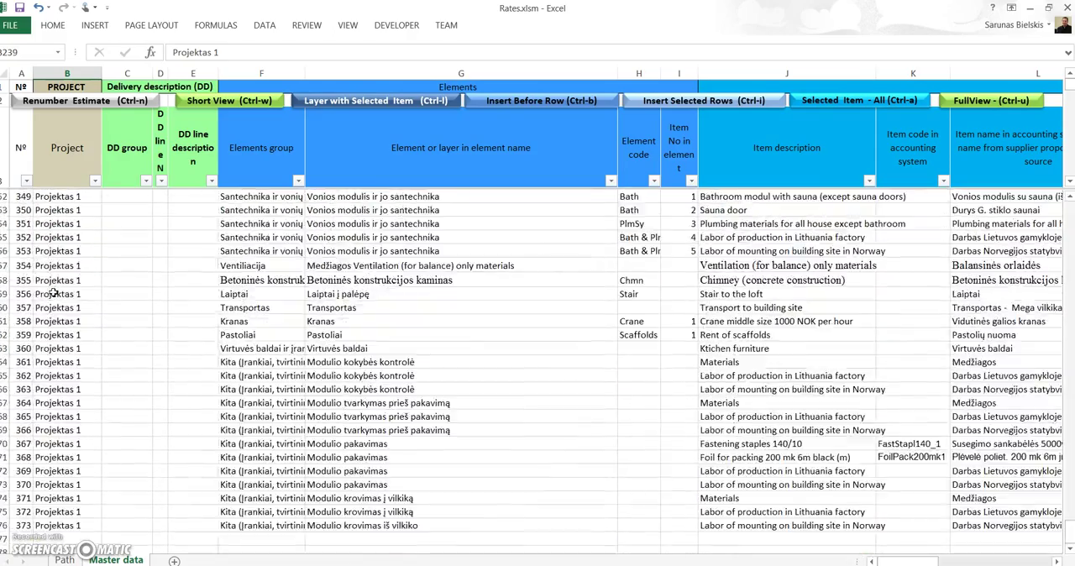
Step: Clear the Quantity of item values in the first continuous block of pasted Projektas 1 rows, starting at Y239
{"action": "mouse_move", "coordinate": [922, 561]}
{"action": "left_mouse_down"}
{"action": "mouse_move", "coordinate": [954, 561]}
{"action": "mouse_move", "coordinate": [928, 562]}
{"action": "left_mouse_up"}
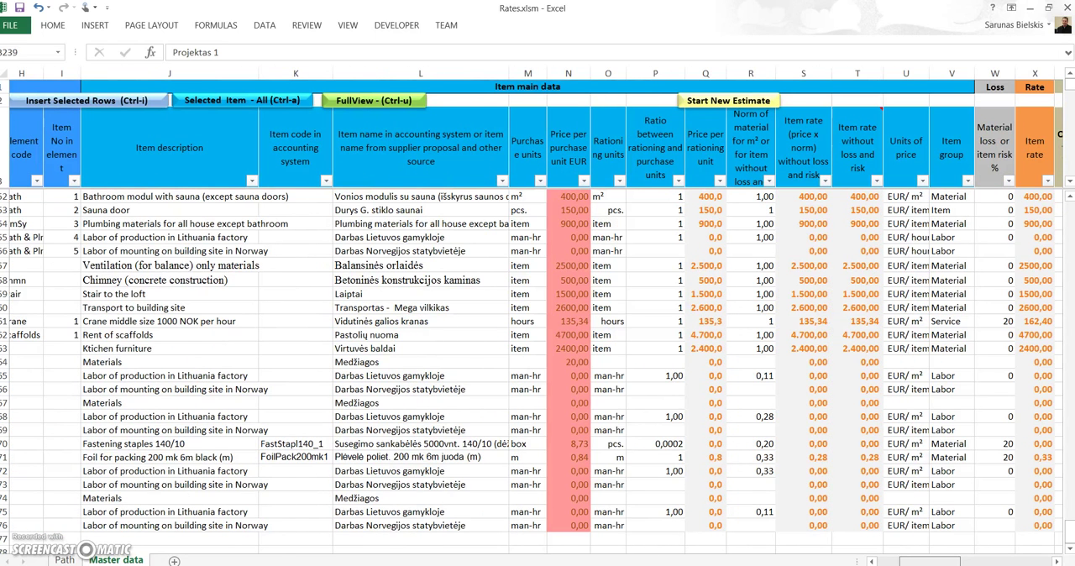
{"action": "left_click_drag", "start_coordinate": [928, 562], "coordinate": [938, 561]}
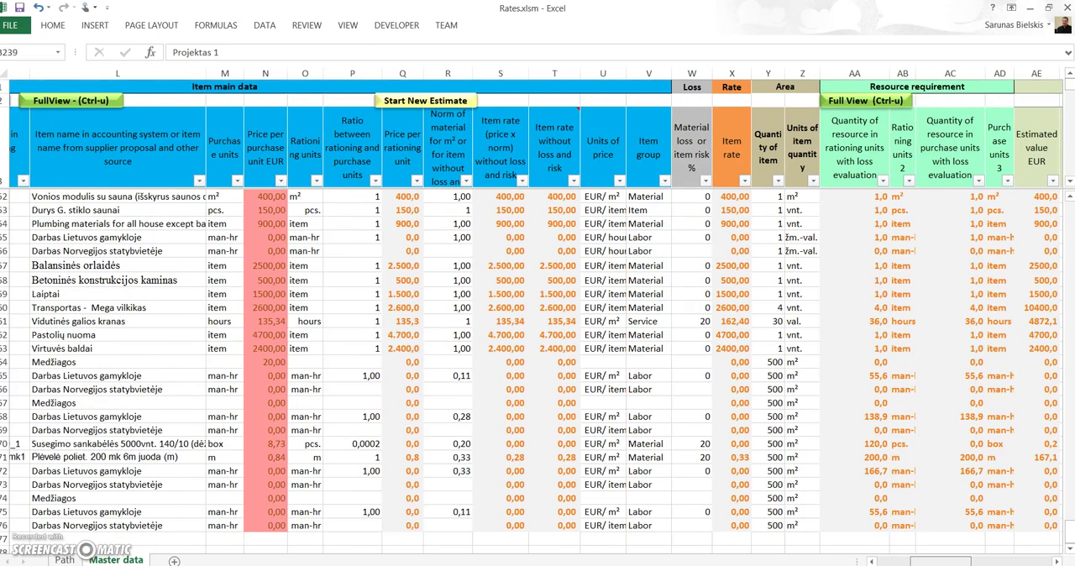
{"action": "left_click_drag", "start_coordinate": [938, 561], "coordinate": [941, 561]}
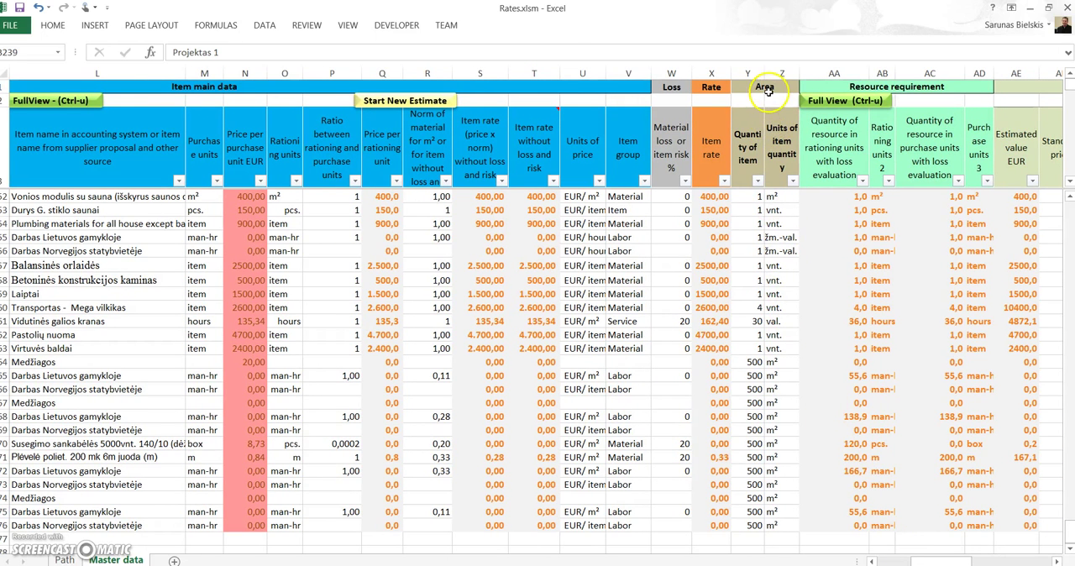
{"action": "left_click", "coordinate": [756, 211]}
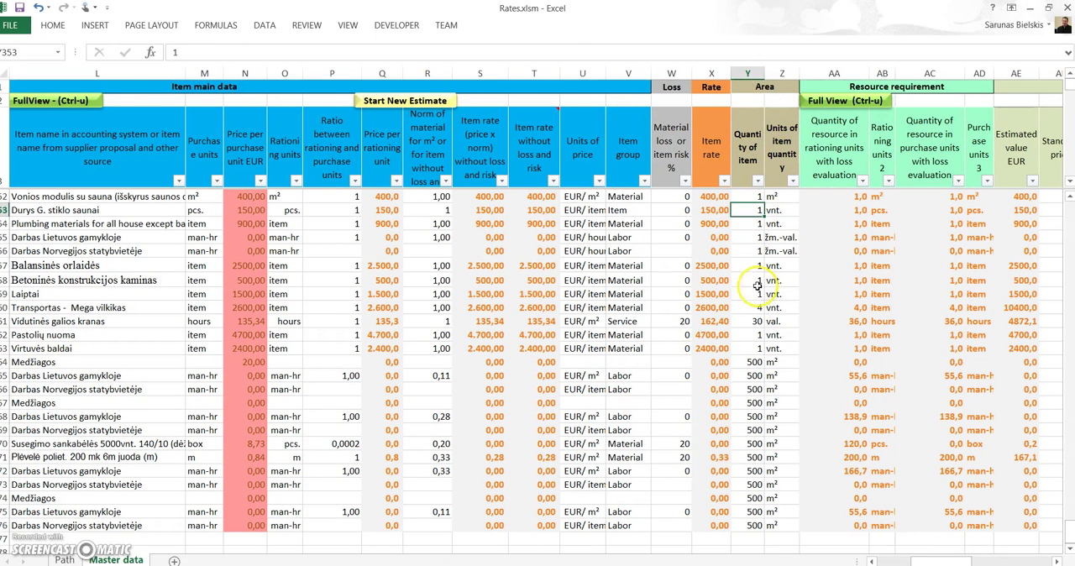
{"action": "left_click", "coordinate": [753, 525]}
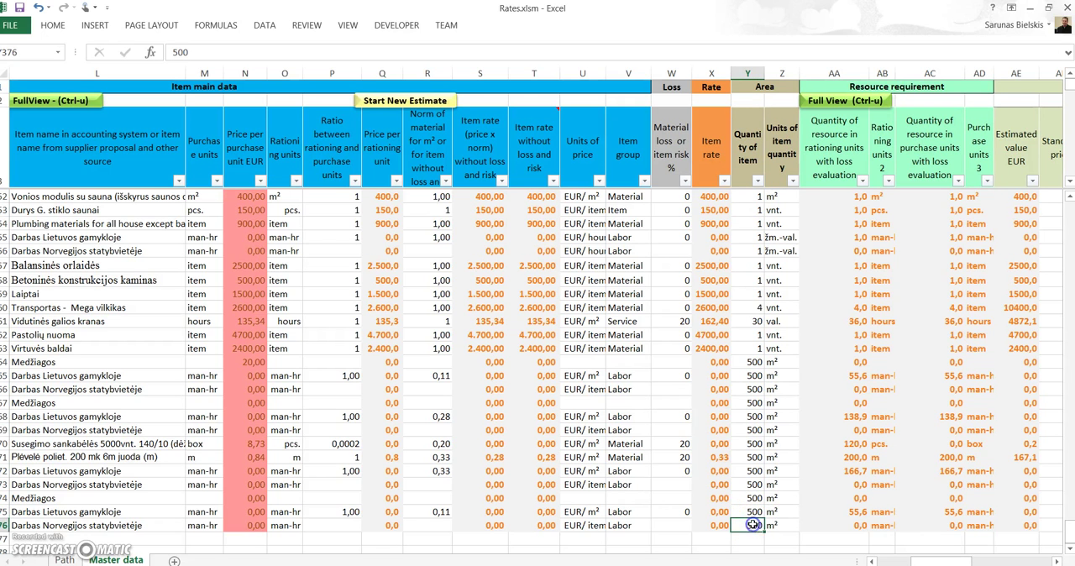
{"action": "key", "text": "ctrl+Up"}
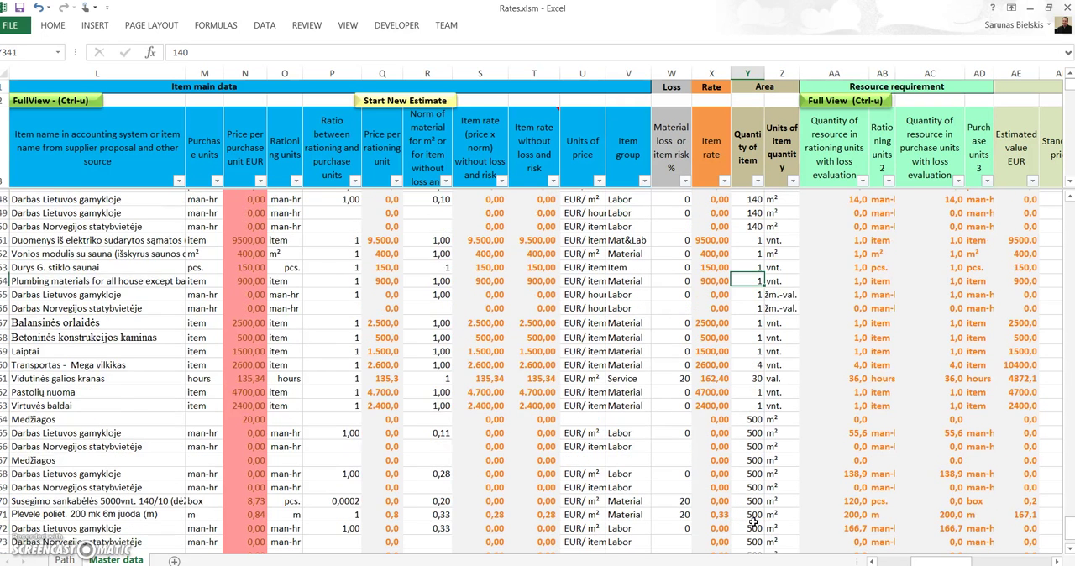
{"action": "scroll", "coordinate": [713, 531], "scroll_direction": "up", "scroll_amount": 2}
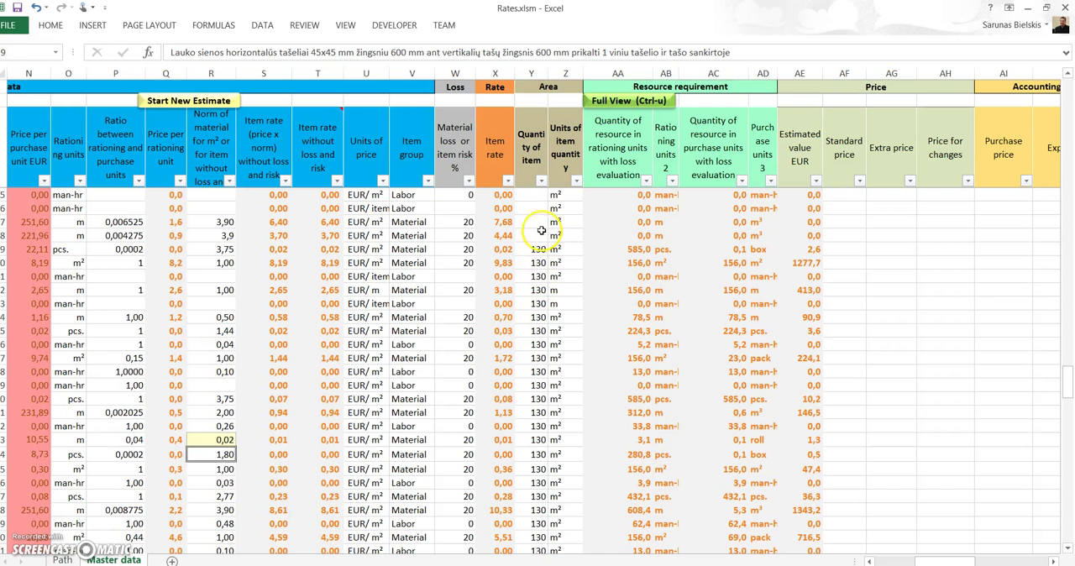
{"action": "left_click", "coordinate": [538, 234]}
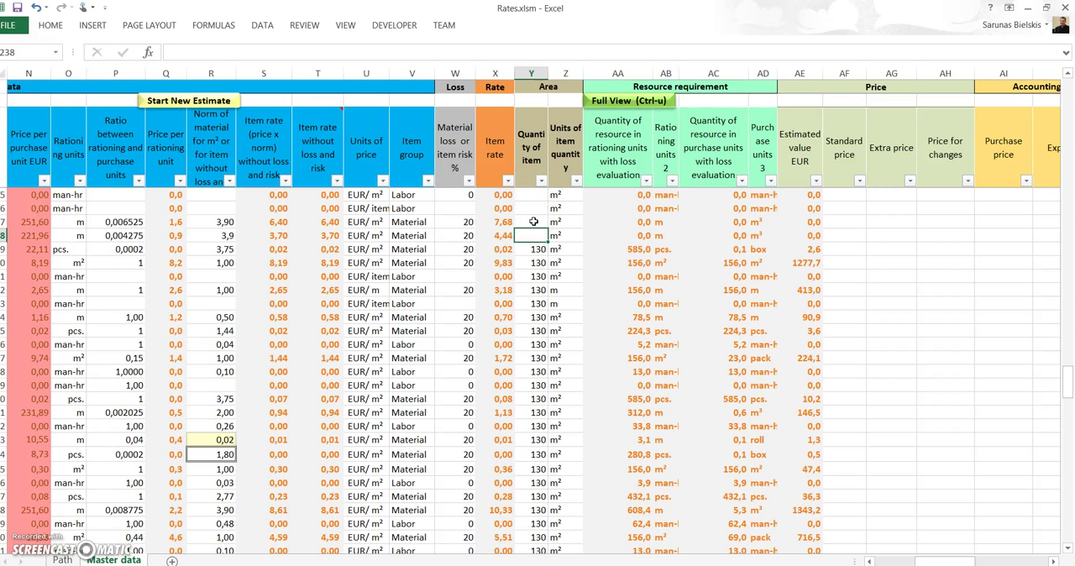
{"action": "key", "text": "Down"}
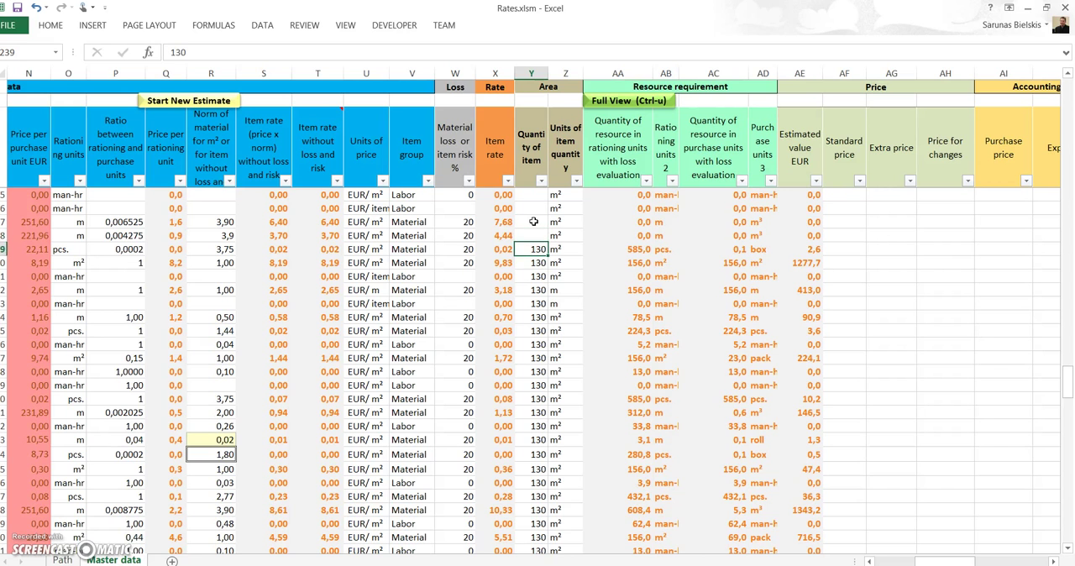
{"action": "key", "text": "ctrl+shift+Down"}
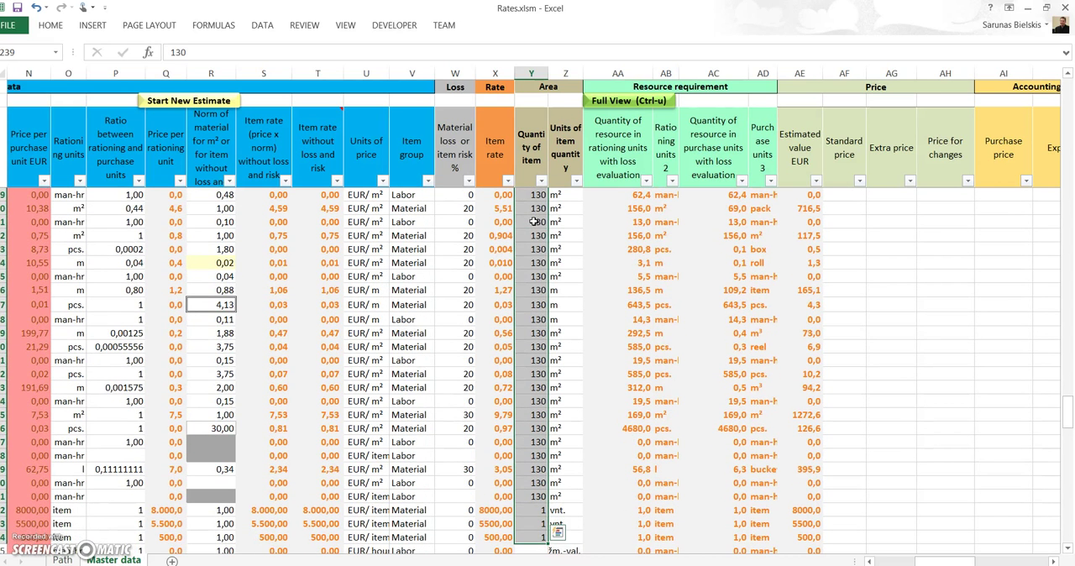
{"action": "key", "text": "Delete"}
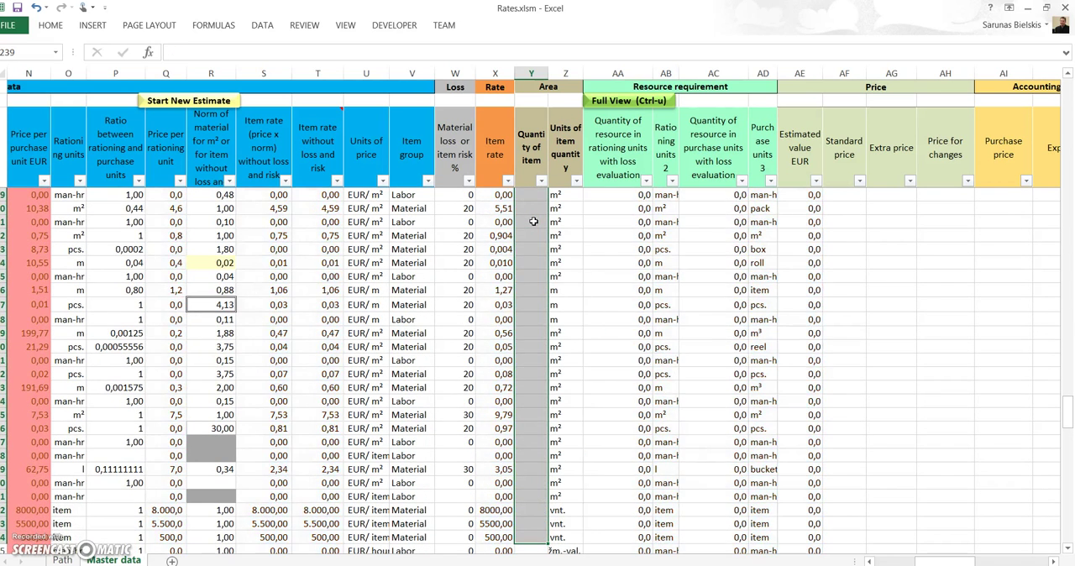
Step: Clear the remaining Quantity of item values from Y287 down through the last pasted row
{"action": "key", "text": "Down"}
{"action": "key", "text": "Down"}
{"action": "key", "text": "Down"}
{"action": "key", "text": "Down"}
{"action": "key", "text": "Down"}
{"action": "key", "text": "Down"}
{"action": "key", "text": "Down"}
{"action": "key", "text": "Down"}
{"action": "key", "text": "Down"}
{"action": "key", "text": "Down"}
{"action": "key", "text": "Down"}
{"action": "key", "text": "Down"}
{"action": "key", "text": "Down"}
{"action": "key", "text": "Down"}
{"action": "key", "text": "Down"}
{"action": "key", "text": "Down"}
{"action": "key", "text": "Down"}
{"action": "key", "text": "Down"}
{"action": "key", "text": "Down"}
{"action": "key", "text": "Down"}
{"action": "key", "text": "Down"}
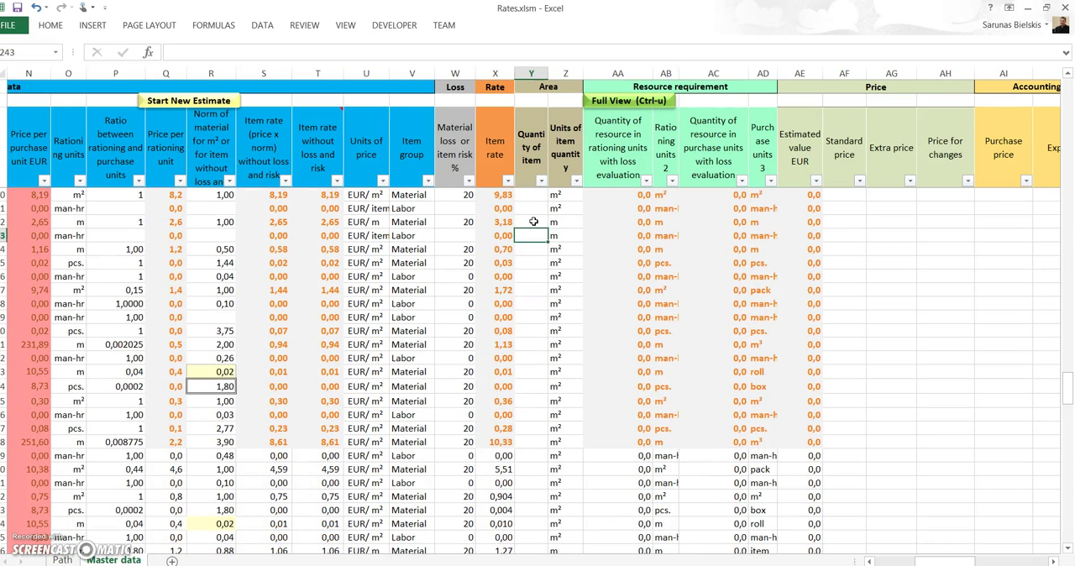
{"action": "key", "text": "Down"}
{"action": "key", "text": "Down"}
{"action": "key", "text": "Down"}
{"action": "key", "text": "Down"}
{"action": "key", "text": "Down"}
{"action": "key", "text": "Down"}
{"action": "key", "text": "Down"}
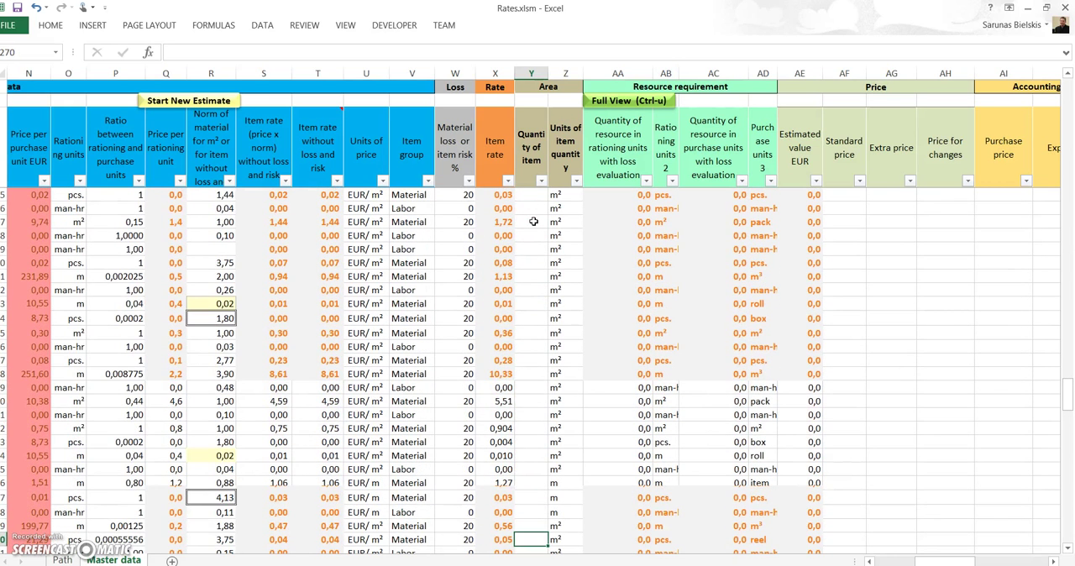
{"action": "scroll", "coordinate": [531, 224], "scroll_direction": "down", "scroll_amount": 14}
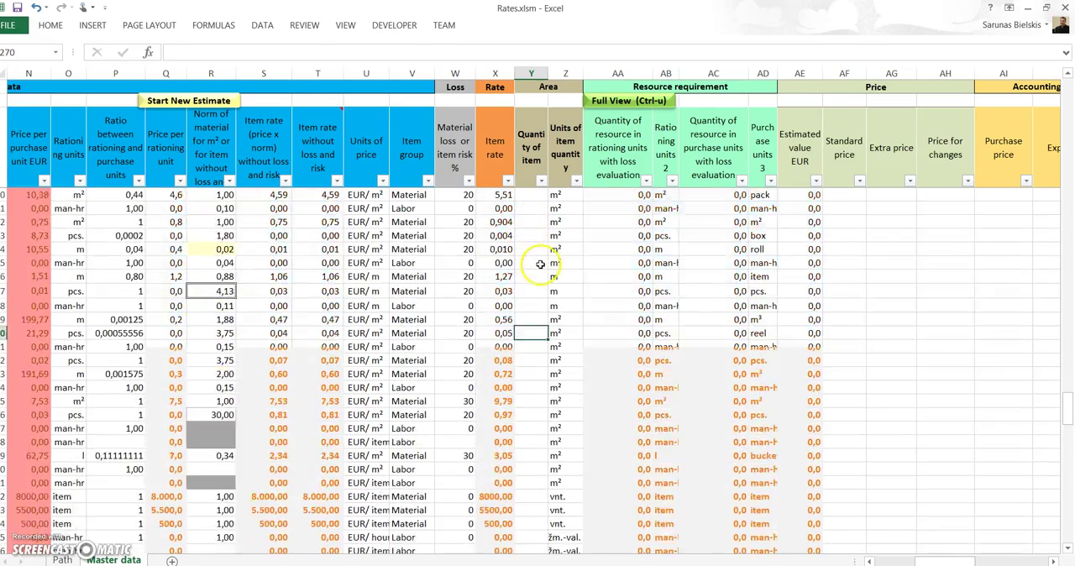
{"action": "scroll", "coordinate": [527, 245], "scroll_direction": "up", "scroll_amount": 3}
{"action": "left_click_drag", "start_coordinate": [531, 317], "coordinate": [544, 539]}
{"action": "key", "text": "Delete"}
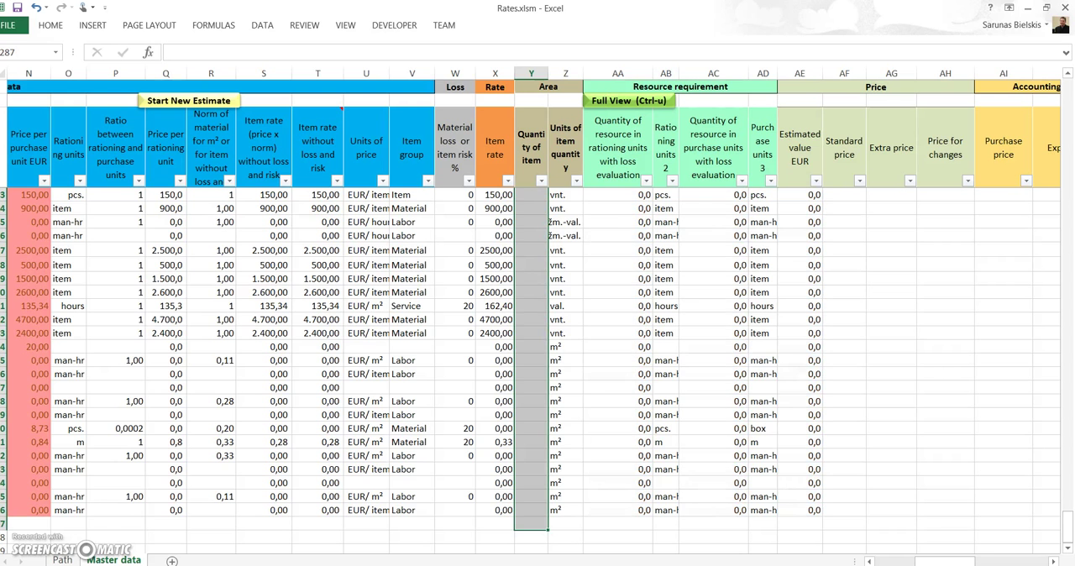
{"action": "left_click", "coordinate": [526, 454]}
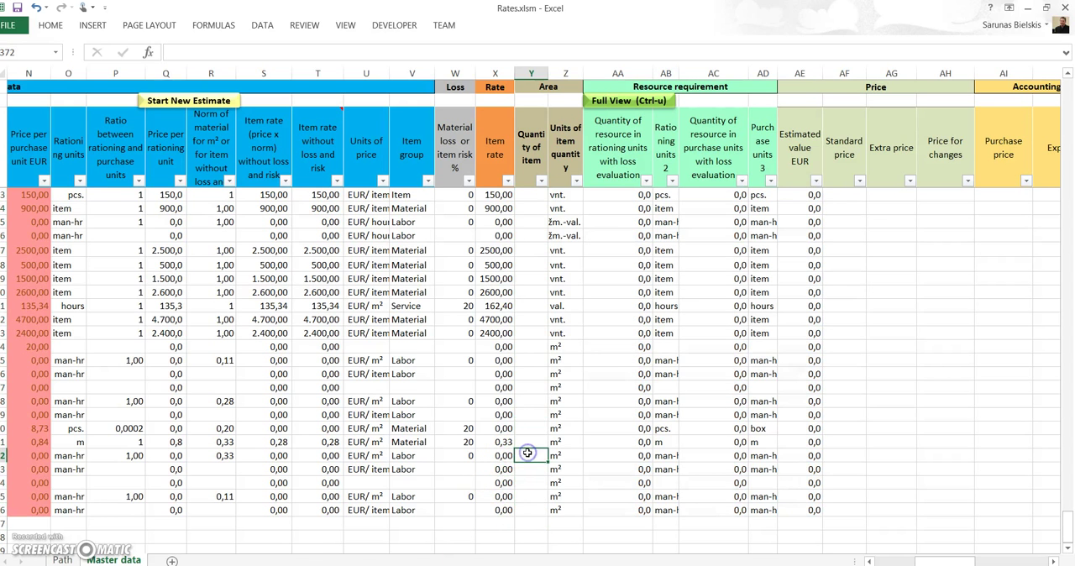
{"action": "scroll", "coordinate": [526, 454], "scroll_direction": "up", "scroll_amount": 6}
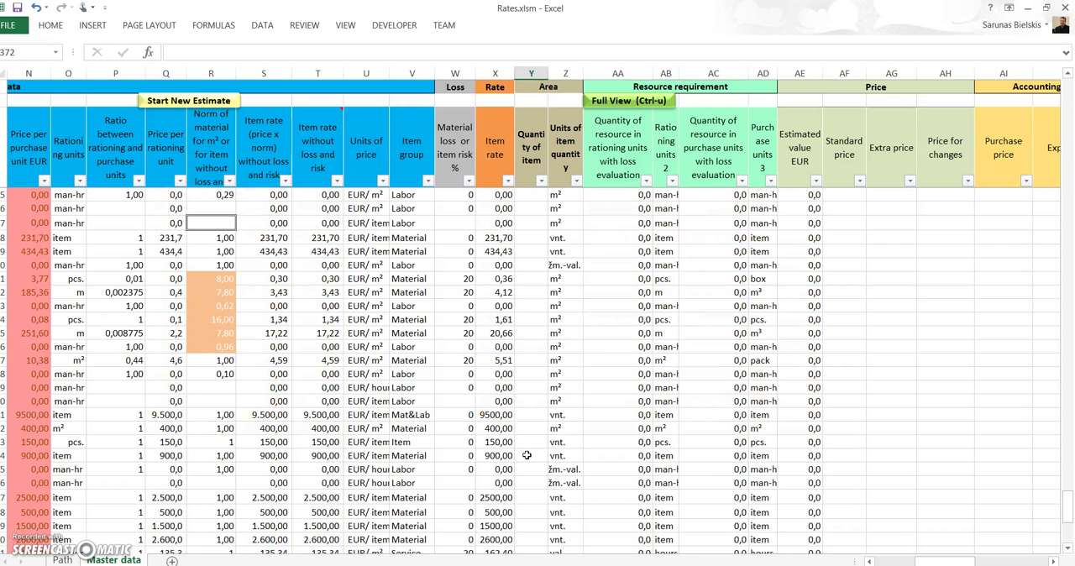
{"action": "scroll", "coordinate": [526, 455], "scroll_direction": "down", "scroll_amount": 7}
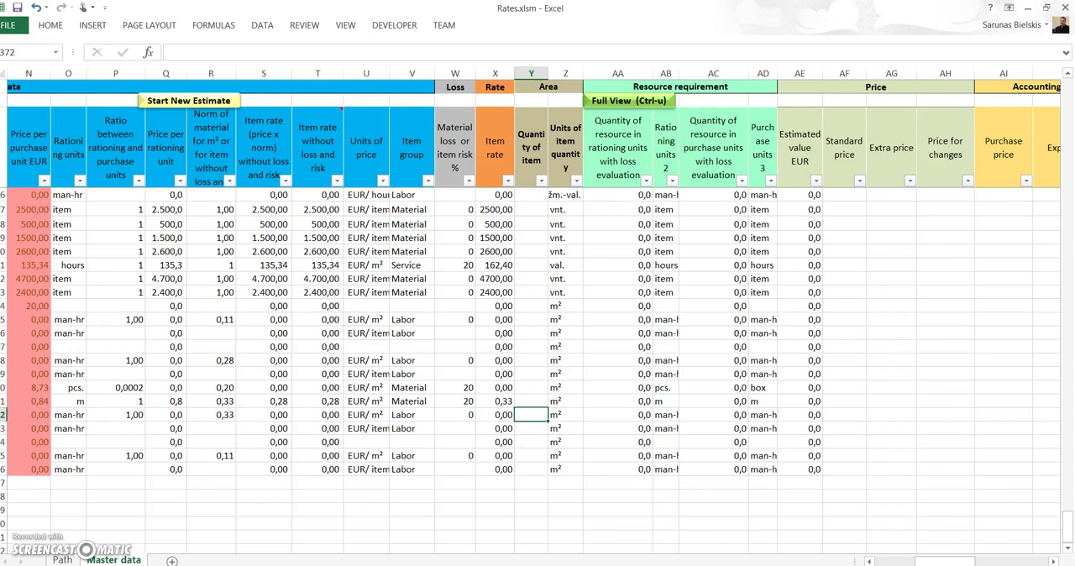
{"action": "scroll", "coordinate": [535, 337], "scroll_direction": "left", "scroll_amount": 1}
{"action": "mouse_move", "coordinate": [290, 565]}
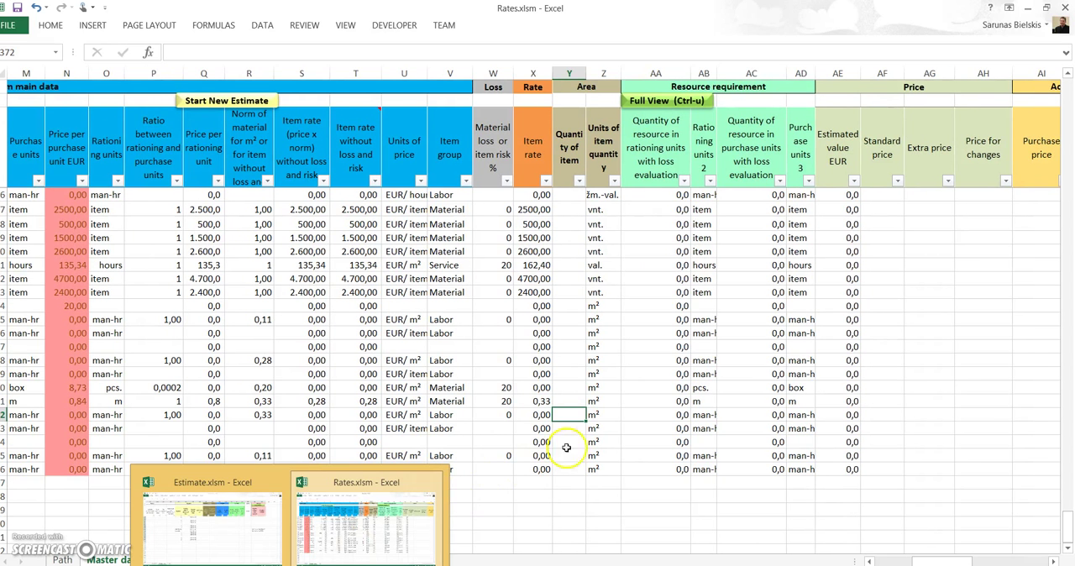
{"action": "left_click", "coordinate": [290, 565]}
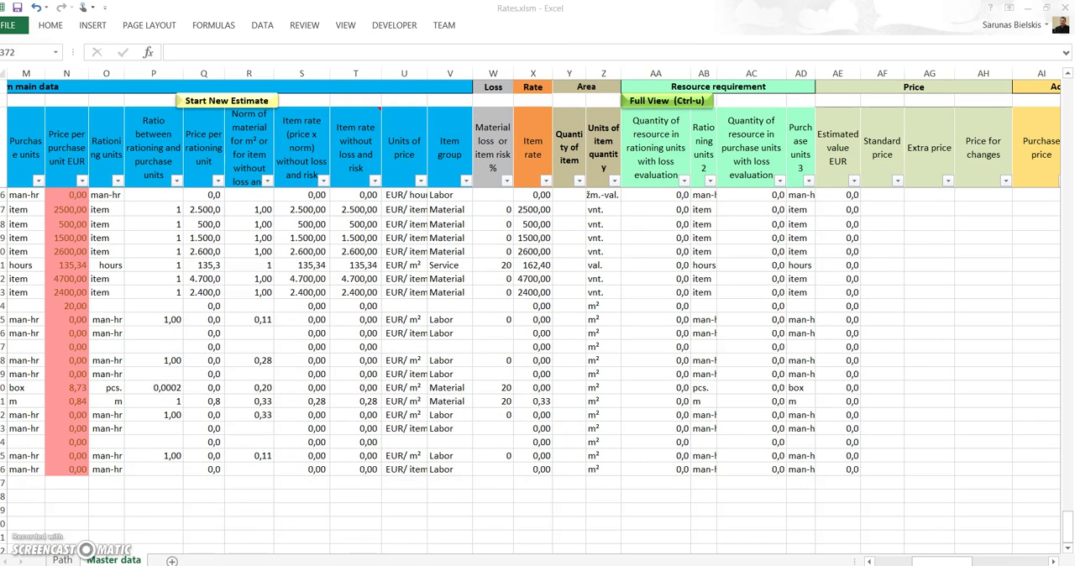
{"action": "left_click", "coordinate": [363, 524]}
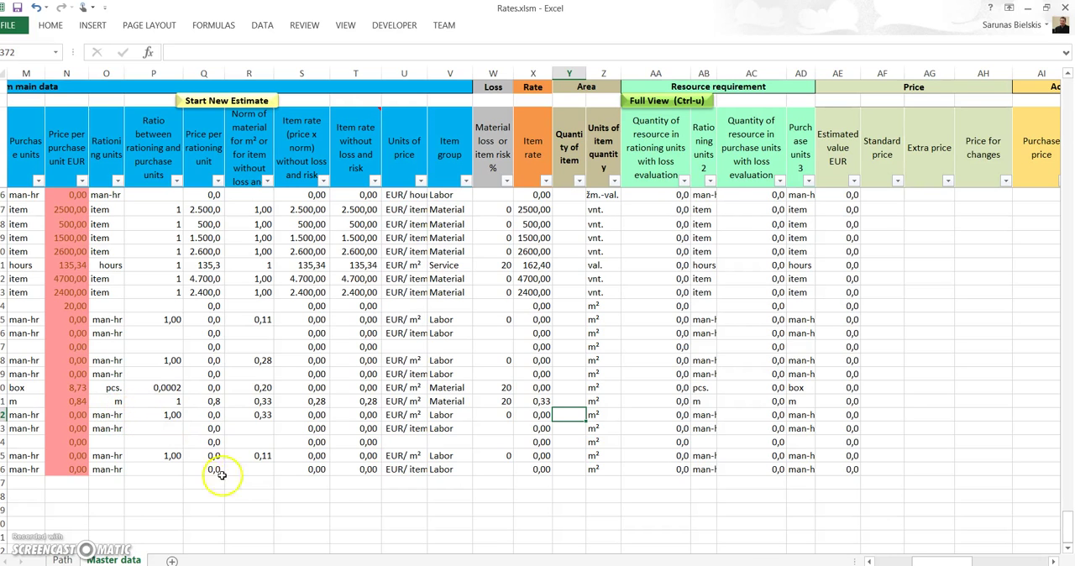
Step: Review the item descriptions, item codes and accounting-system item names across the pasted Projektas 1 rows
{"action": "mouse_move", "coordinate": [920, 562]}
{"action": "left_mouse_down"}
{"action": "mouse_move", "coordinate": [886, 562]}
{"action": "mouse_move", "coordinate": [907, 562]}
{"action": "left_mouse_up"}
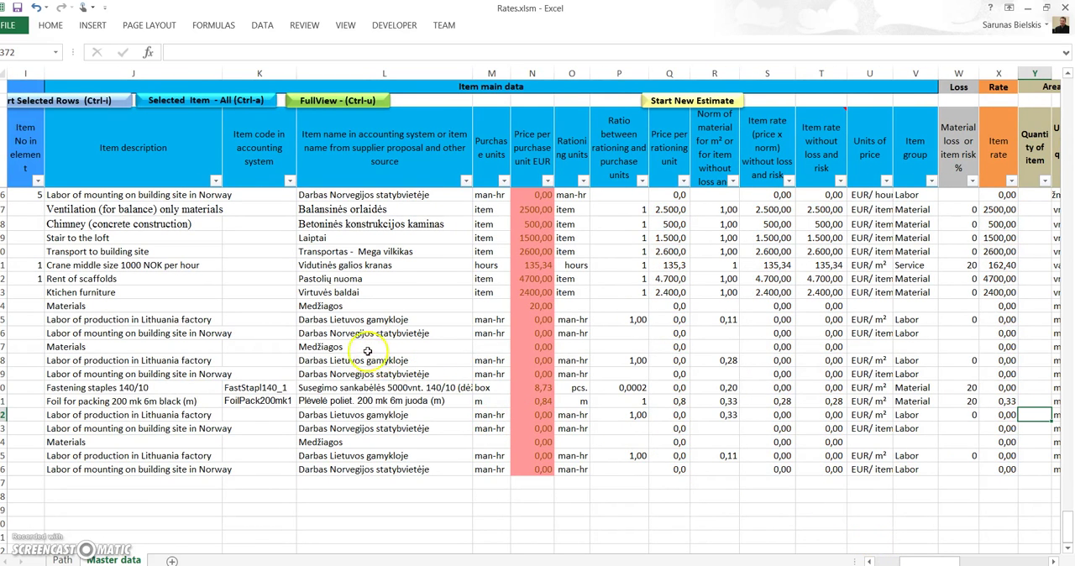
{"action": "left_click", "coordinate": [329, 290]}
{"action": "scroll", "coordinate": [330, 289], "scroll_direction": "up", "scroll_amount": 3}
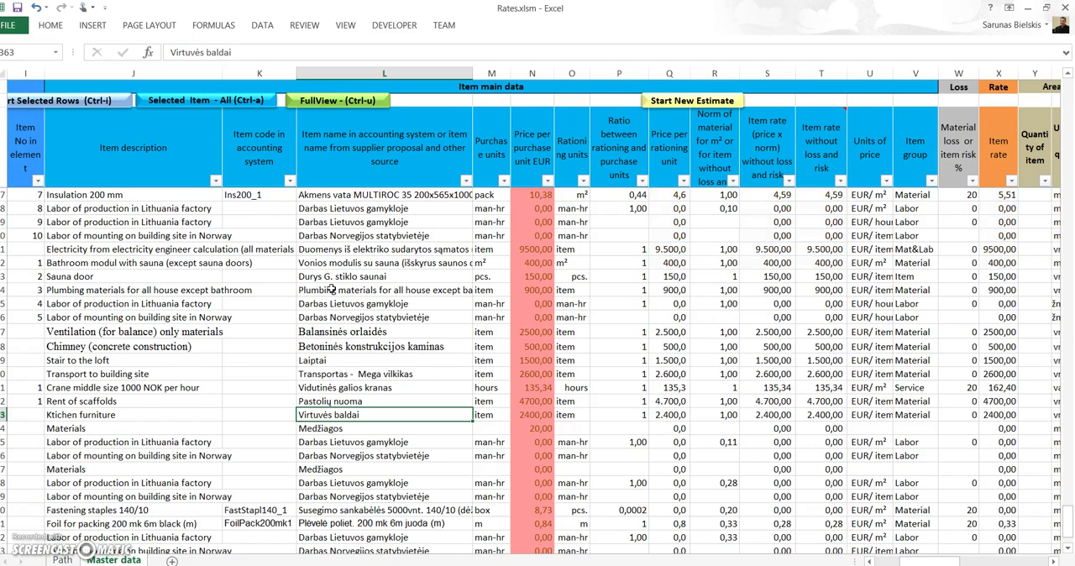
{"action": "scroll", "coordinate": [331, 289], "scroll_direction": "up", "scroll_amount": 10}
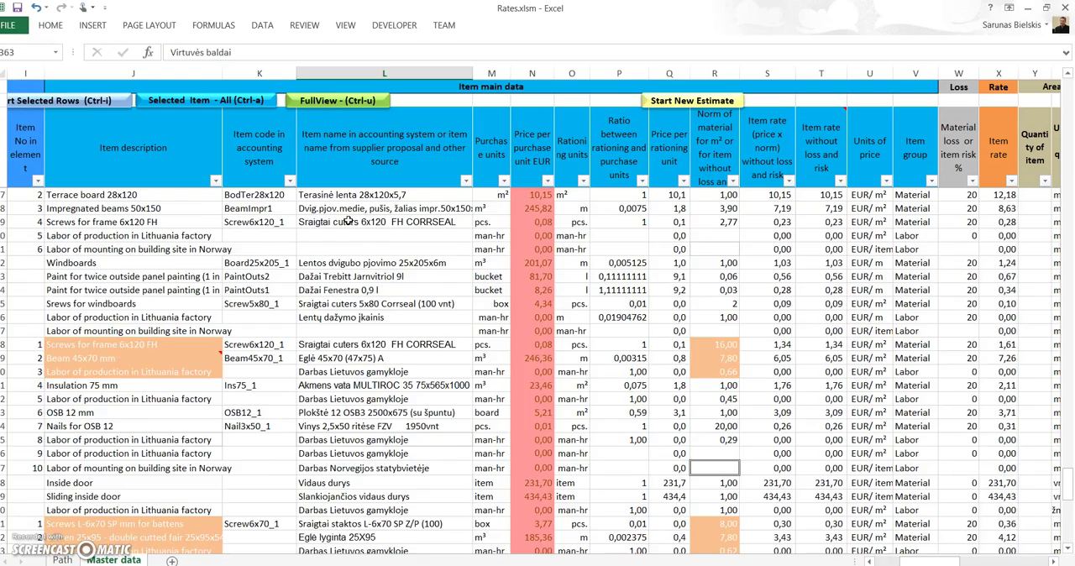
{"action": "scroll", "coordinate": [349, 221], "scroll_direction": "down", "scroll_amount": 6}
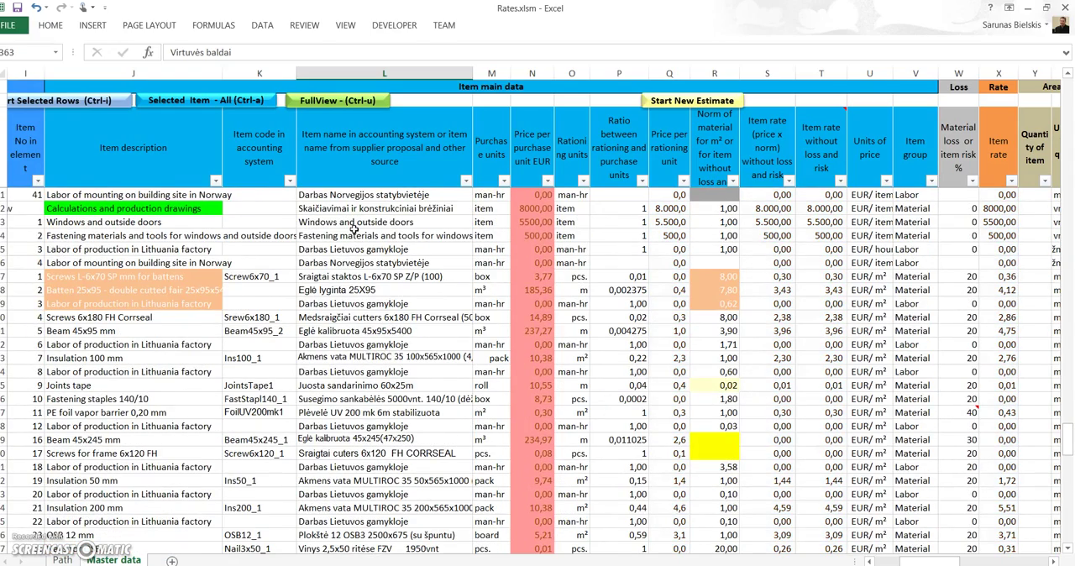
{"action": "scroll", "coordinate": [355, 229], "scroll_direction": "down", "scroll_amount": 6}
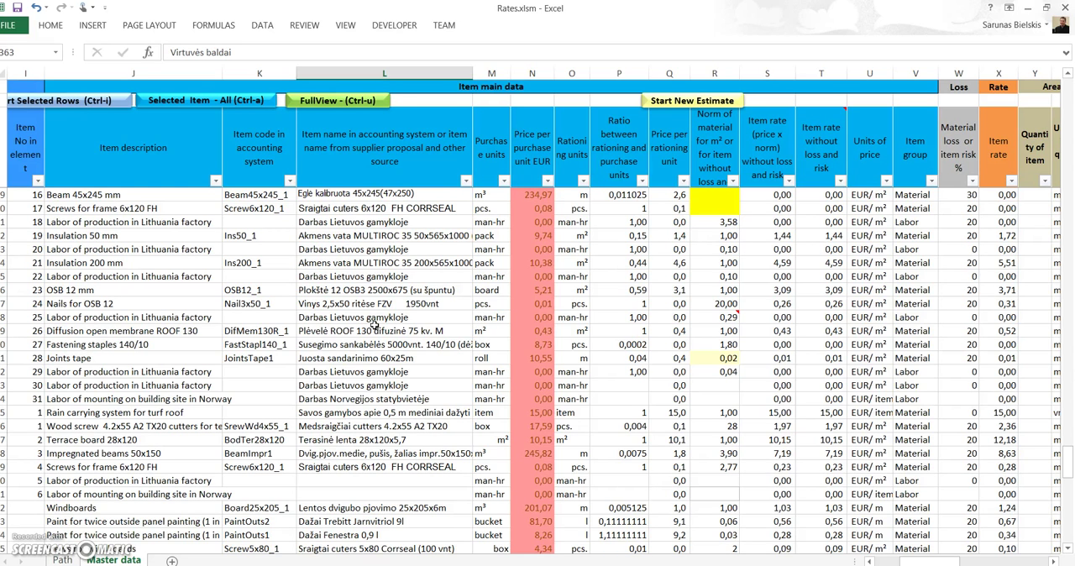
{"action": "left_click", "coordinate": [375, 328]}
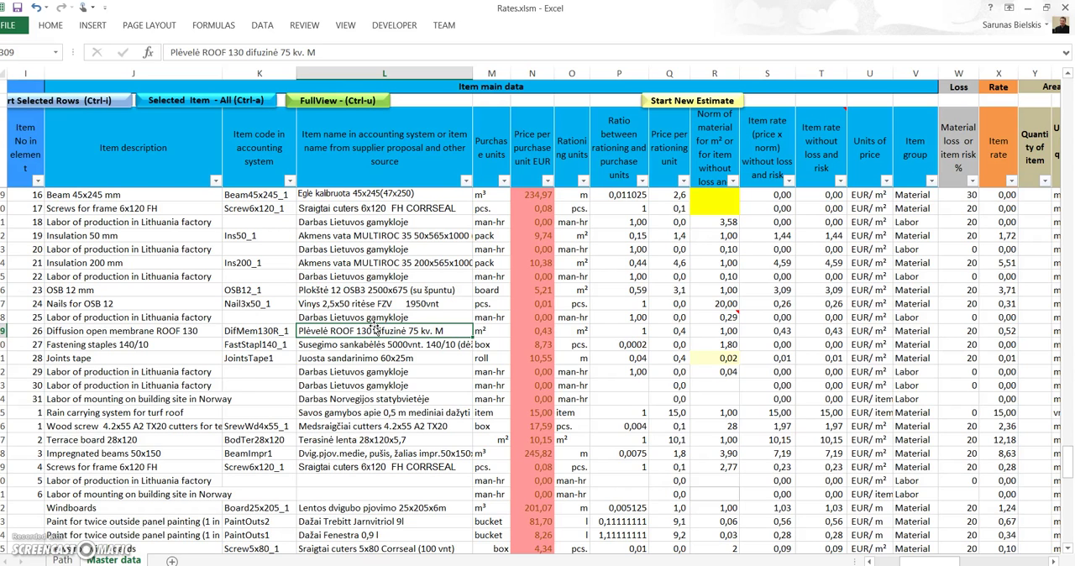
Step: Review the purchase unit prices of the pasted rows together with their supplier, invoice date and Reprice columns
{"action": "left_click", "coordinate": [543, 196]}
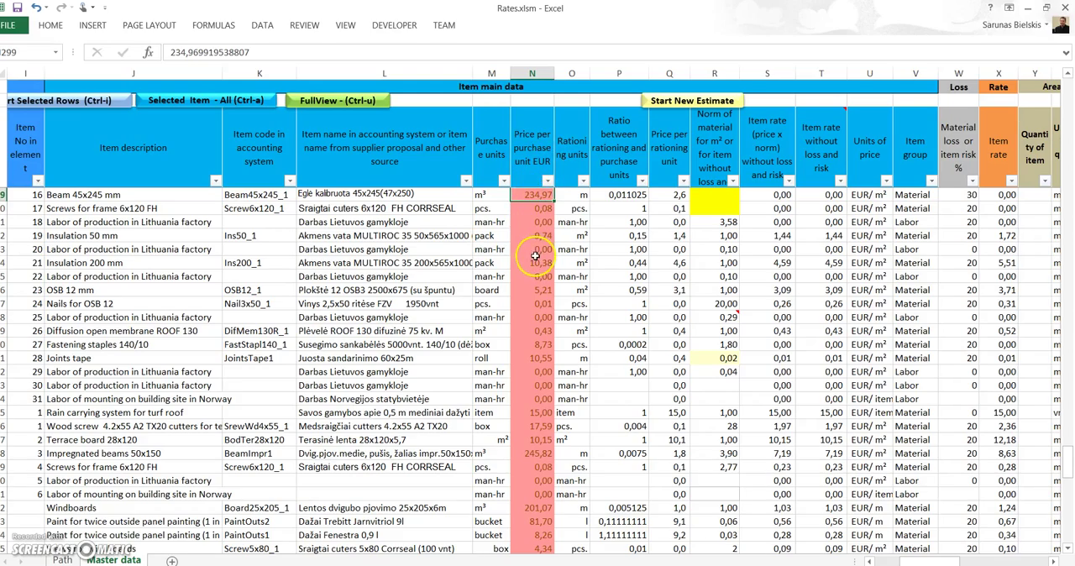
{"action": "scroll", "coordinate": [532, 269], "scroll_direction": "down", "scroll_amount": 6}
{"action": "scroll", "coordinate": [529, 283], "scroll_direction": "down", "scroll_amount": 9}
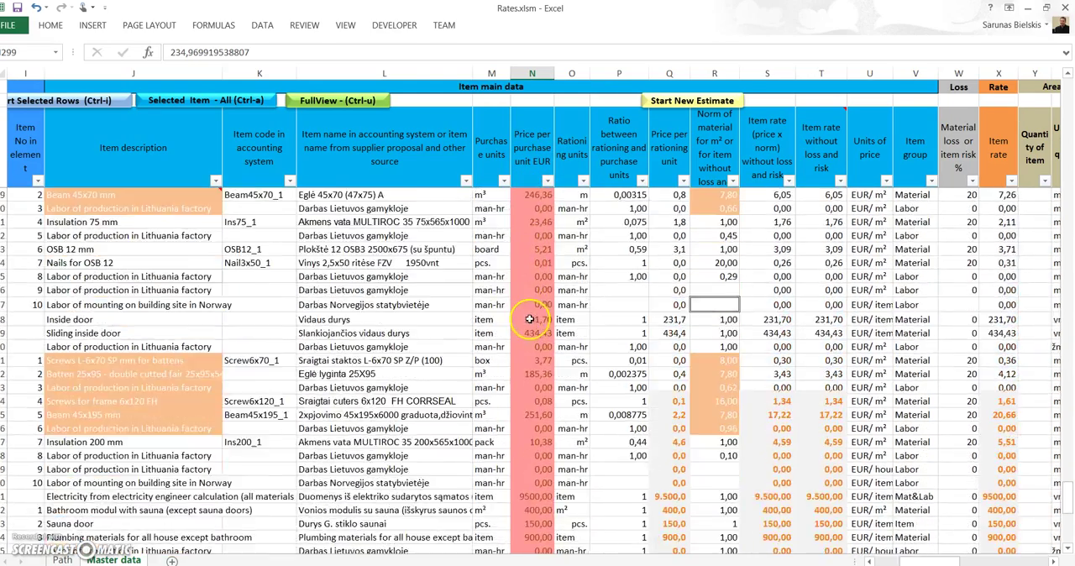
{"action": "scroll", "coordinate": [531, 321], "scroll_direction": "up", "scroll_amount": 5}
{"action": "scroll", "coordinate": [531, 322], "scroll_direction": "up", "scroll_amount": 4}
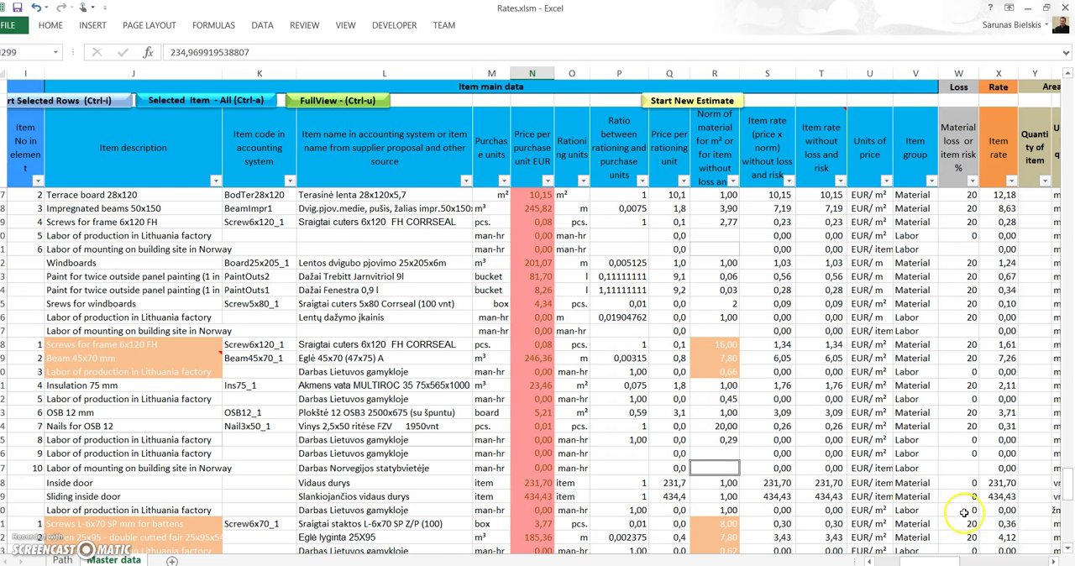
{"action": "left_click_drag", "start_coordinate": [946, 562], "coordinate": [1021, 562]}
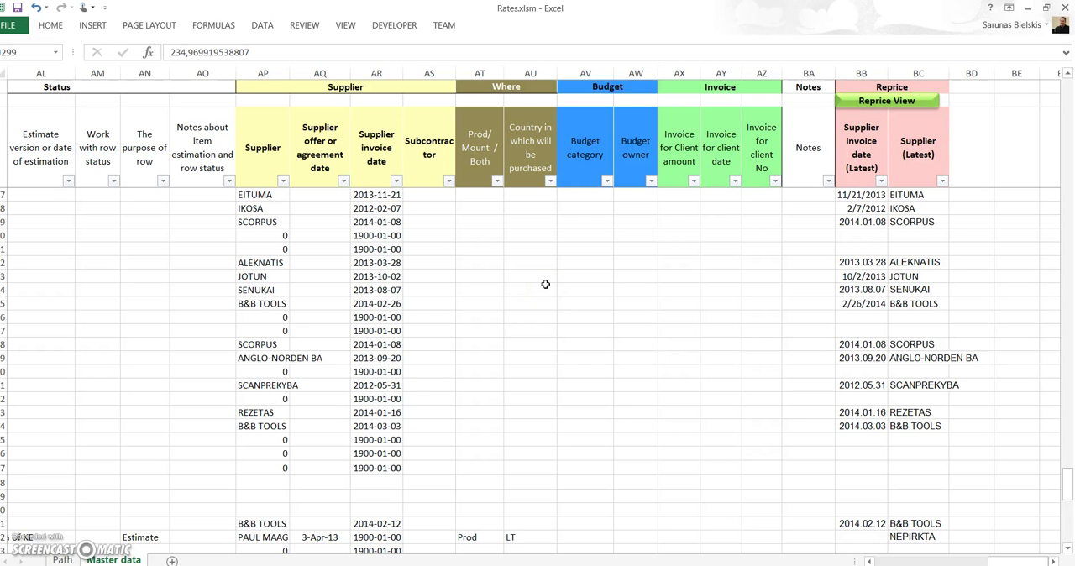
Step: Inspect the item rate formulas without loss and risk in S91 and S80 of the Master data sheet
{"action": "left_click_drag", "start_coordinate": [1008, 562], "coordinate": [926, 563]}
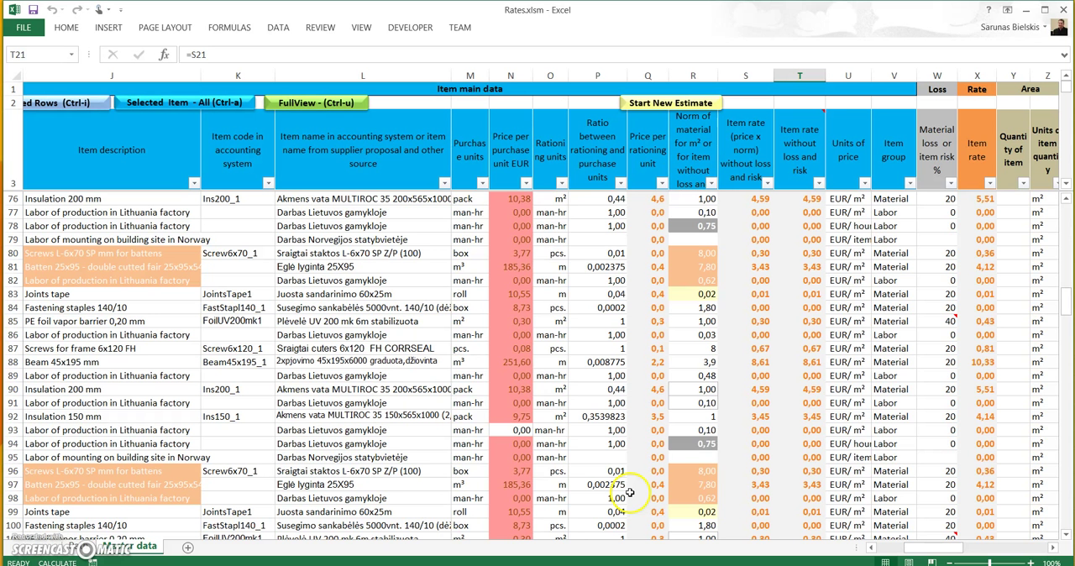
{"action": "left_click", "coordinate": [763, 400]}
{"action": "scroll", "coordinate": [765, 394], "scroll_direction": "up", "scroll_amount": 2}
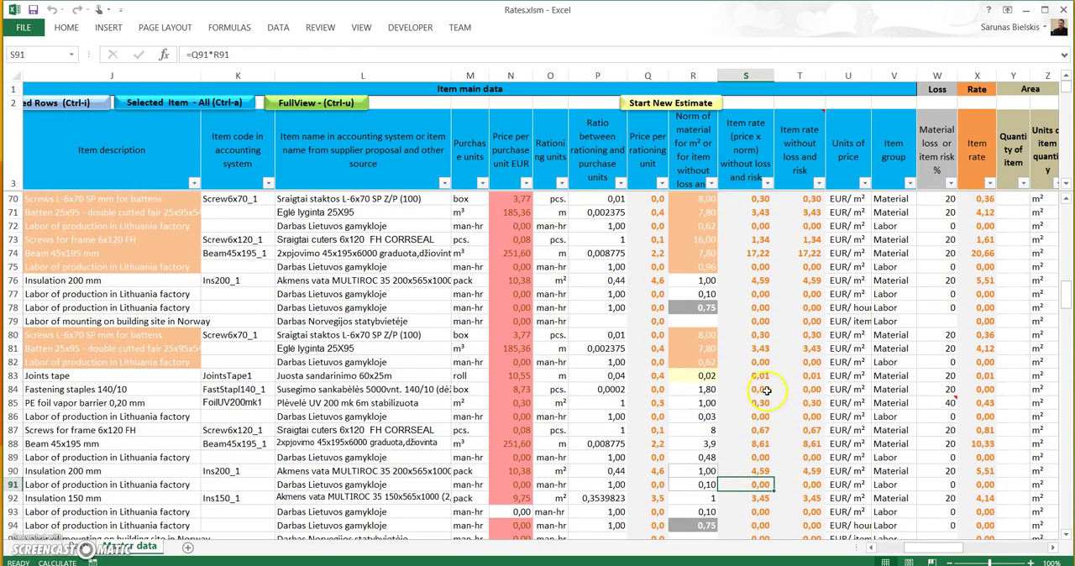
{"action": "left_click", "coordinate": [751, 334]}
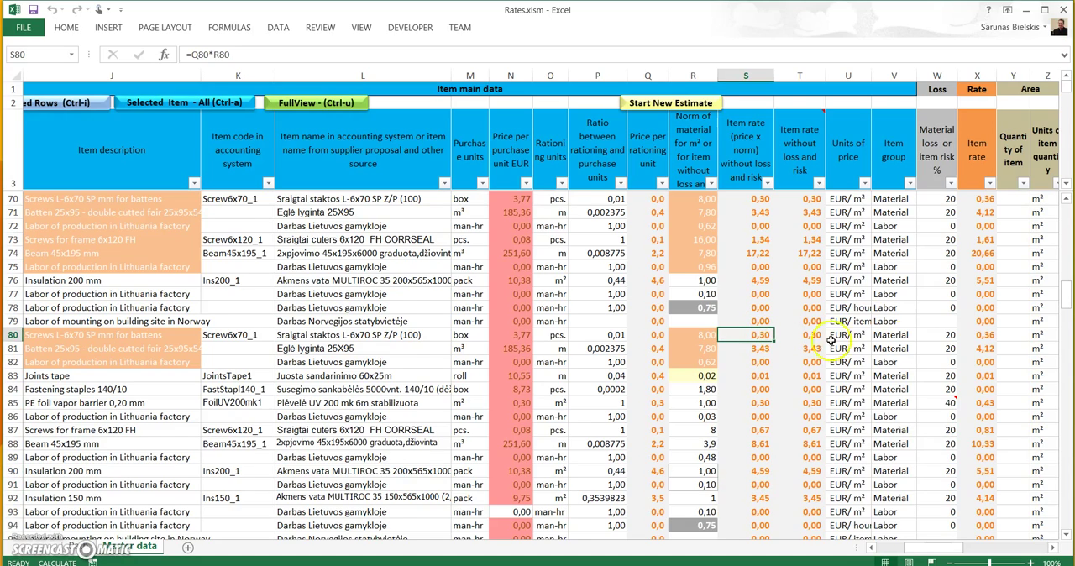
{"action": "scroll", "coordinate": [780, 426], "scroll_direction": "down", "scroll_amount": 4}
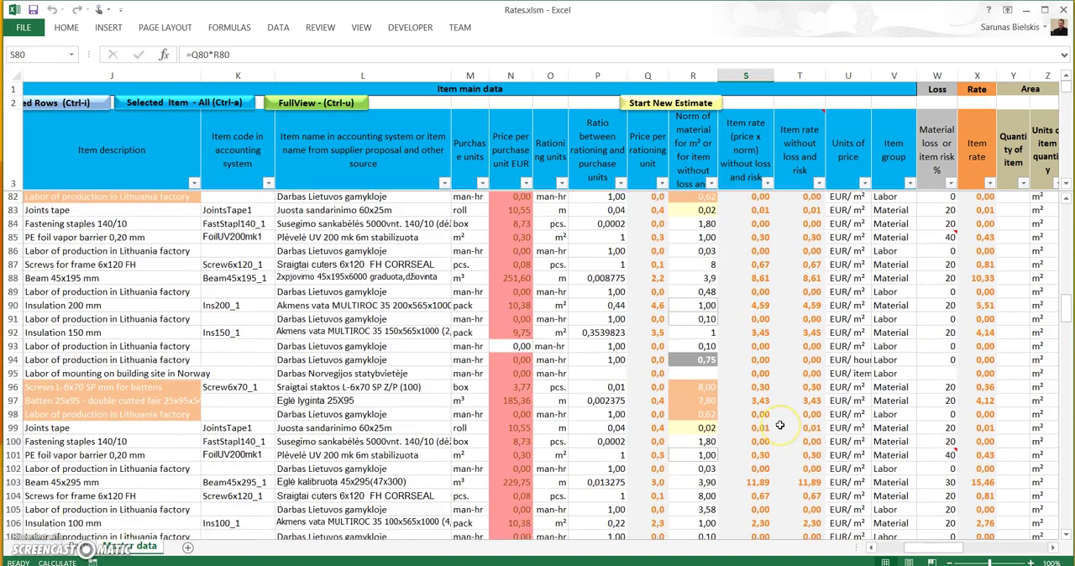
Step: Overwrite the item rate without loss and risk in T103 with the fixed value 12,00
{"action": "scroll", "coordinate": [781, 426], "scroll_direction": "down", "scroll_amount": 3}
{"action": "scroll", "coordinate": [781, 426], "scroll_direction": "up", "scroll_amount": 2}
{"action": "scroll", "coordinate": [789, 424], "scroll_direction": "down", "scroll_amount": 1}
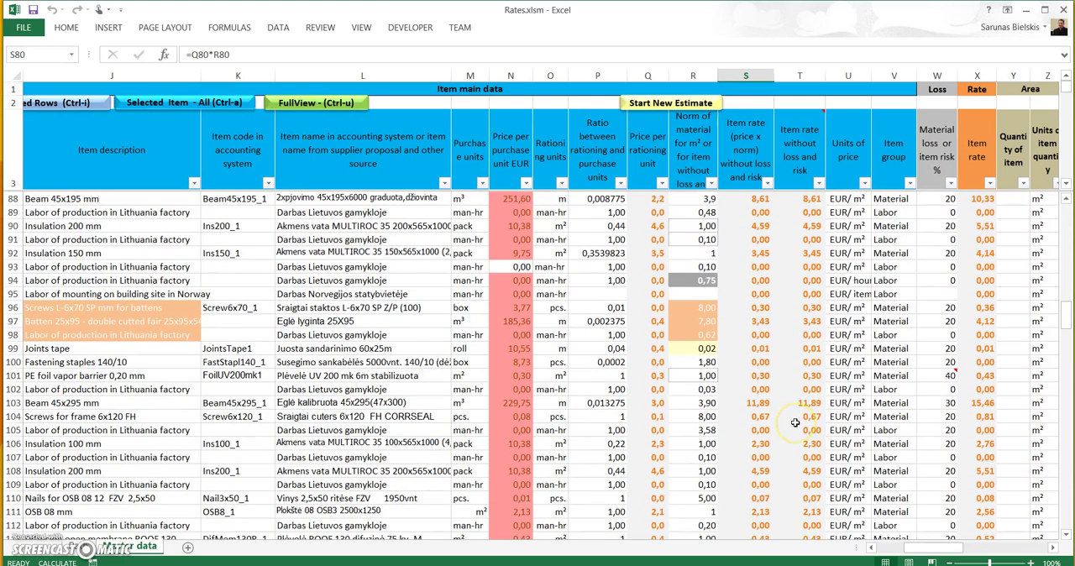
{"action": "left_click", "coordinate": [808, 404]}
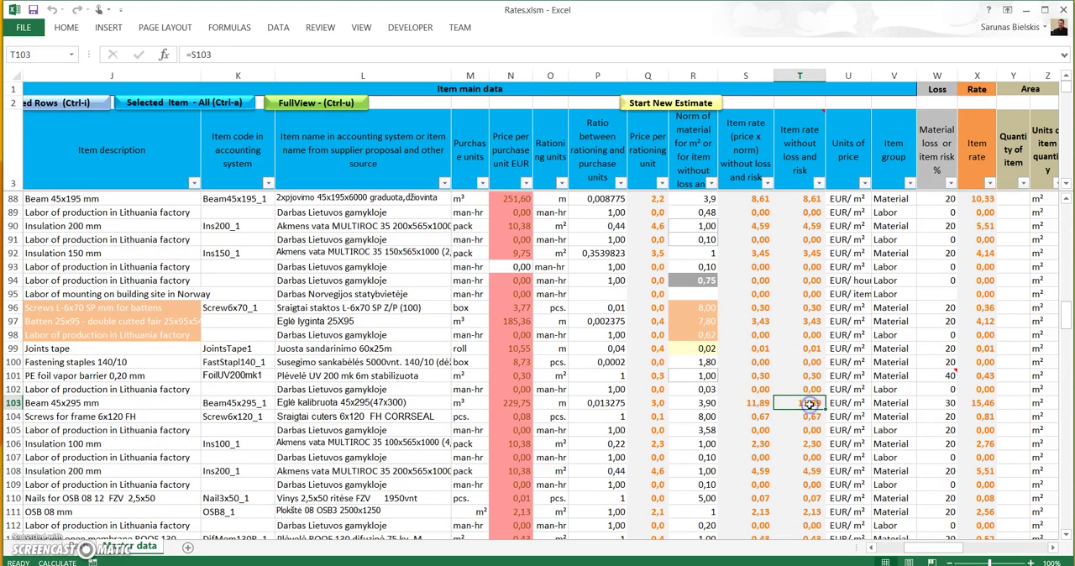
{"action": "key", "text": "Down"}
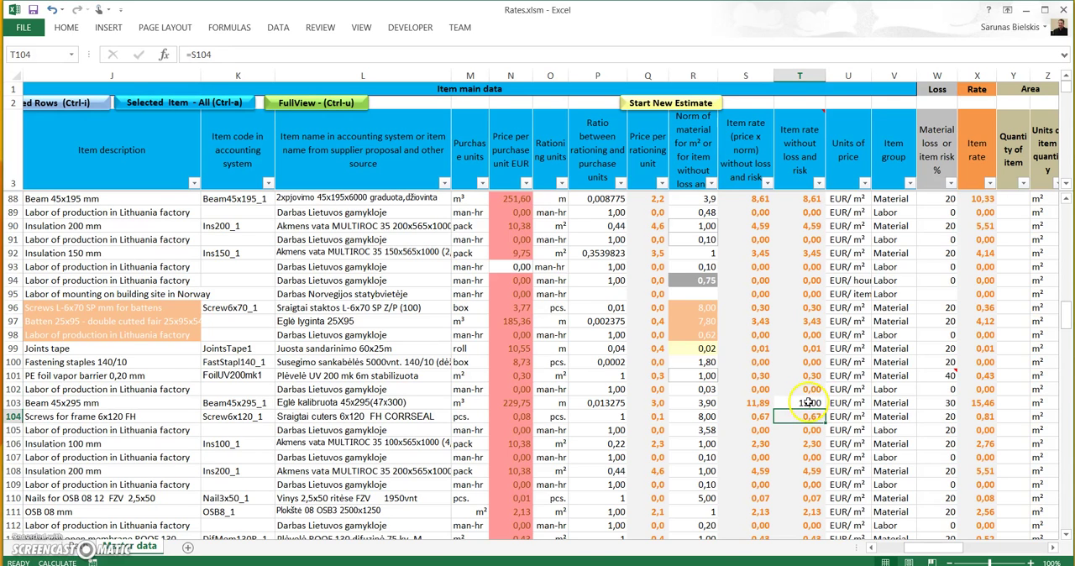
{"action": "left_click", "coordinate": [809, 404]}
Step: Restore the item rate formula in T103 by copying it from T102
{"action": "left_click", "coordinate": [809, 390]}
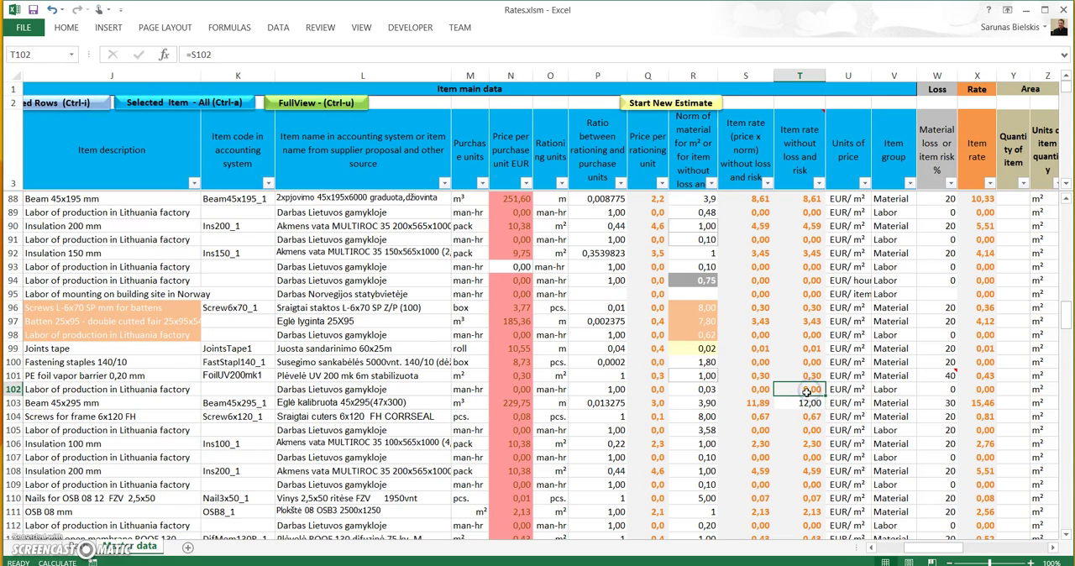
{"action": "key", "text": "ctrl+c"}
{"action": "key", "text": "Down"}
{"action": "key", "text": "ctrl+v"}
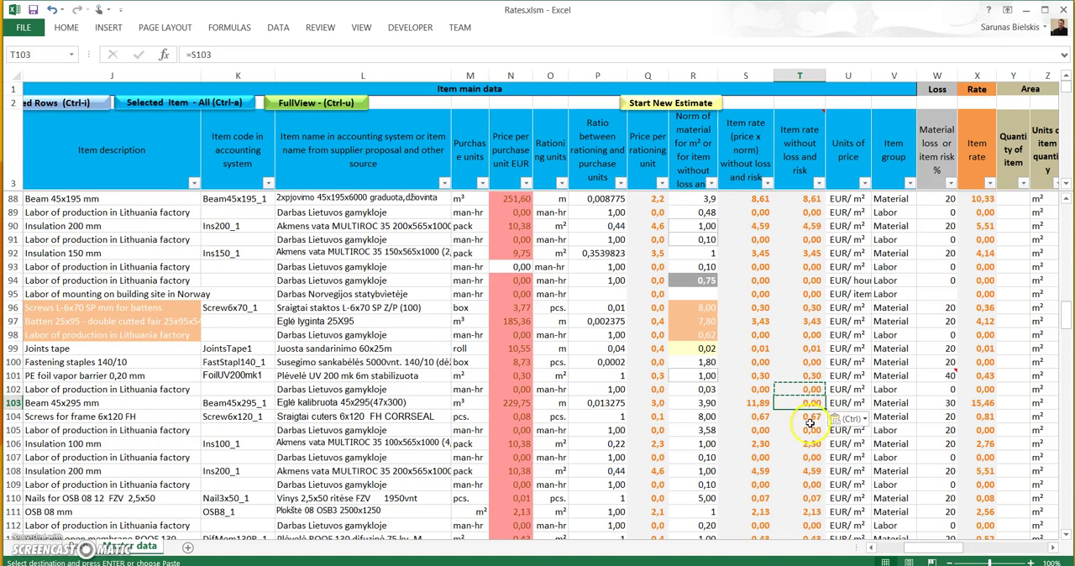
{"action": "left_click", "coordinate": [810, 430]}
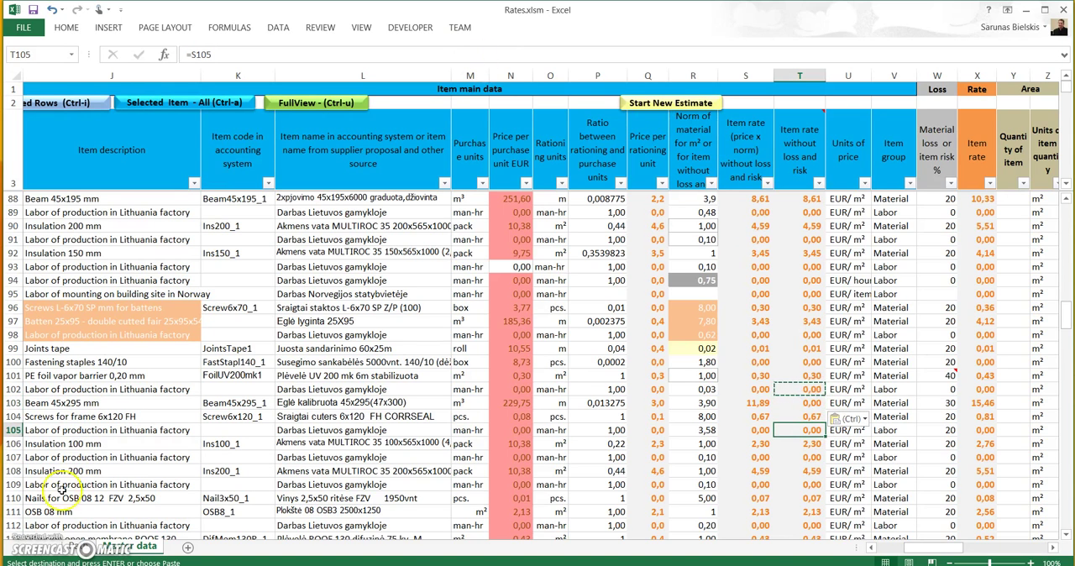
{"action": "key", "text": "Escape"}
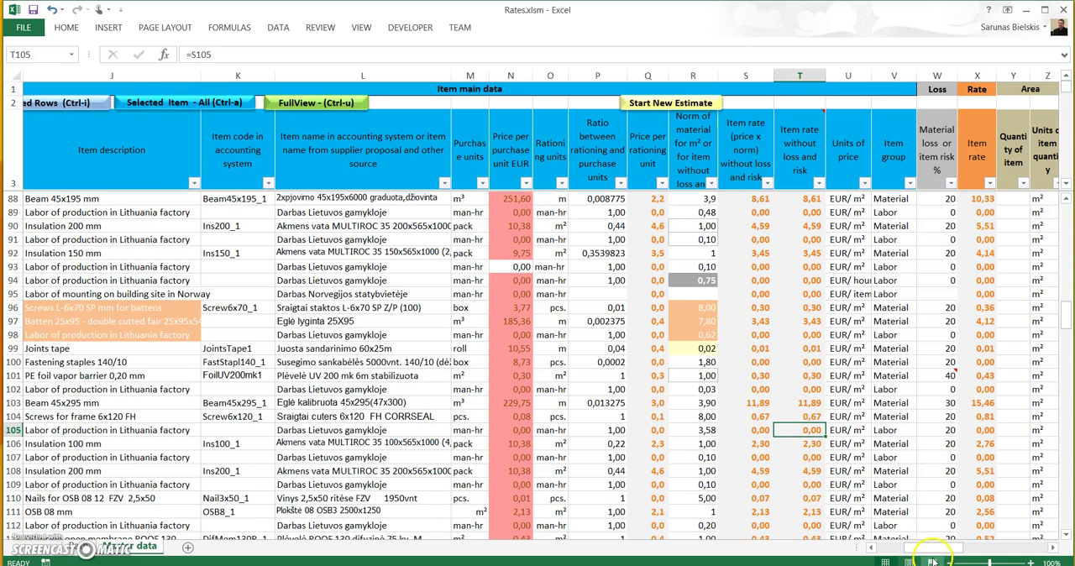
Step: Review the Resource requirement and Price columns of the rows, plus the accounting-system item name in L106
{"action": "left_click_drag", "start_coordinate": [936, 548], "coordinate": [947, 548]}
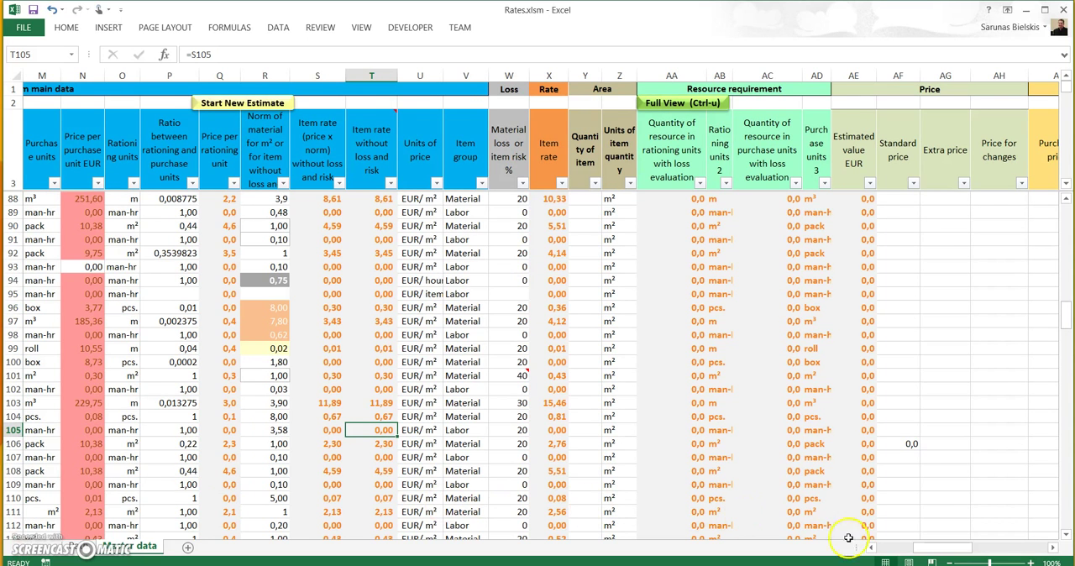
{"action": "left_click_drag", "start_coordinate": [919, 547], "coordinate": [883, 550]}
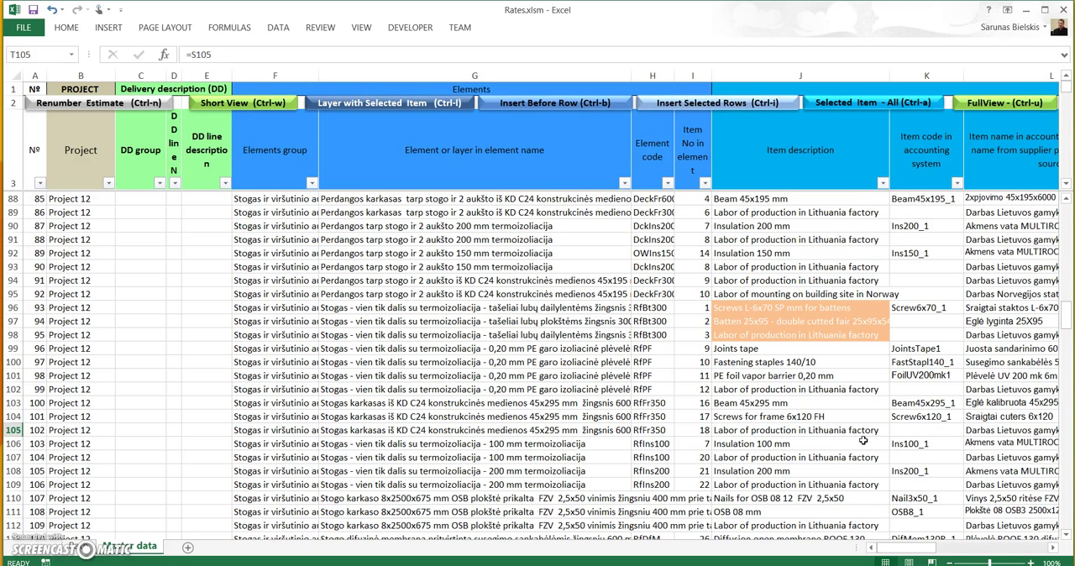
{"action": "left_click", "coordinate": [996, 446]}
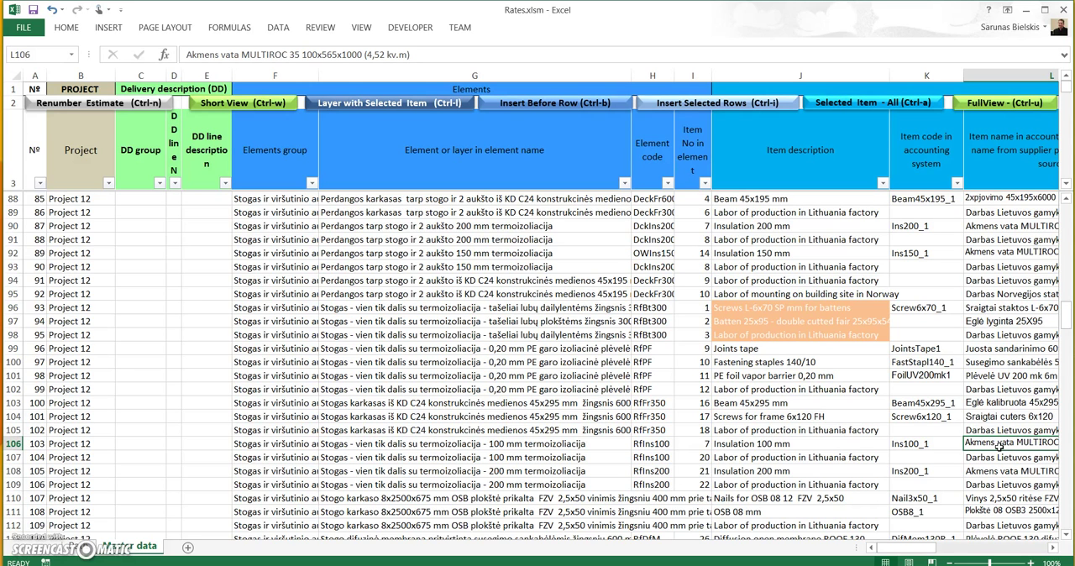
{"action": "left_click", "coordinate": [995, 448]}
{"action": "mouse_move", "coordinate": [901, 551]}
{"action": "left_mouse_down"}
{"action": "mouse_move", "coordinate": [914, 548]}
{"action": "mouse_move", "coordinate": [905, 551]}
{"action": "left_mouse_up"}
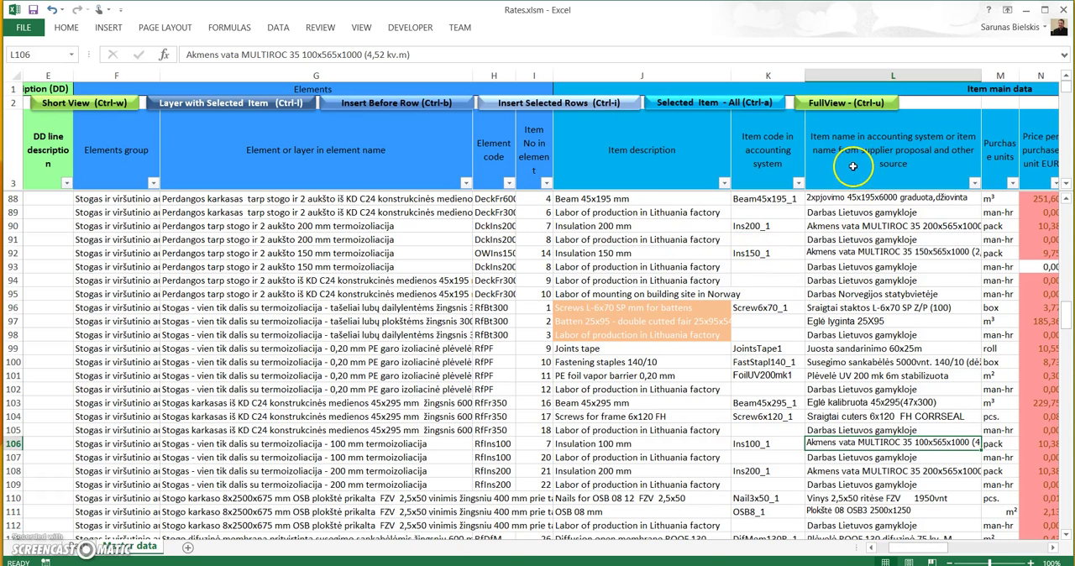
Step: Compare the Item description column J with the accounting-system item name column L
{"action": "left_click", "coordinate": [852, 75]}
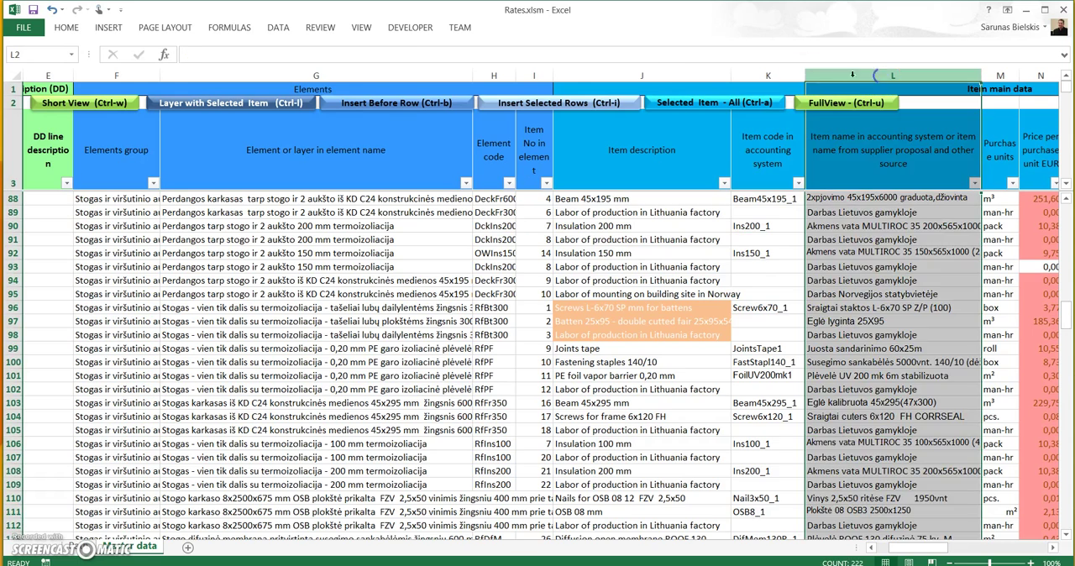
{"action": "left_click", "coordinate": [648, 75]}
{"action": "left_click", "coordinate": [896, 89]}
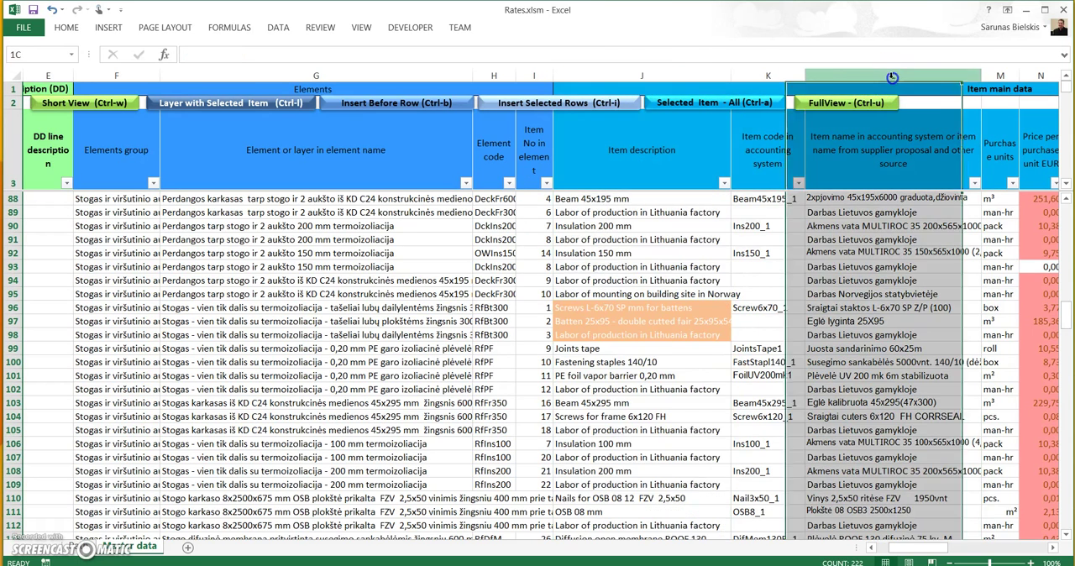
{"action": "left_click", "coordinate": [665, 75]}
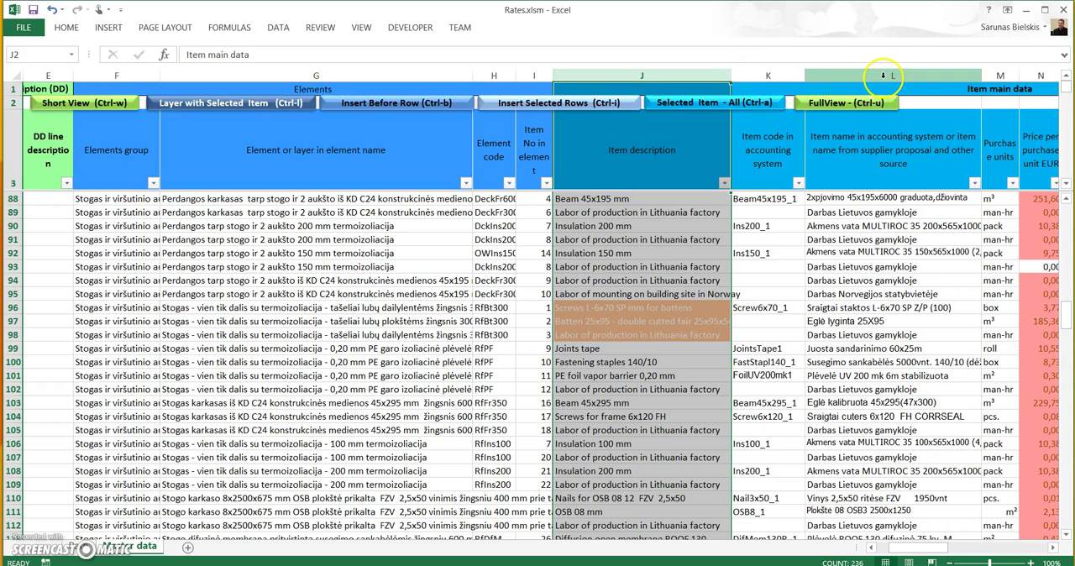
{"action": "left_click", "coordinate": [883, 76]}
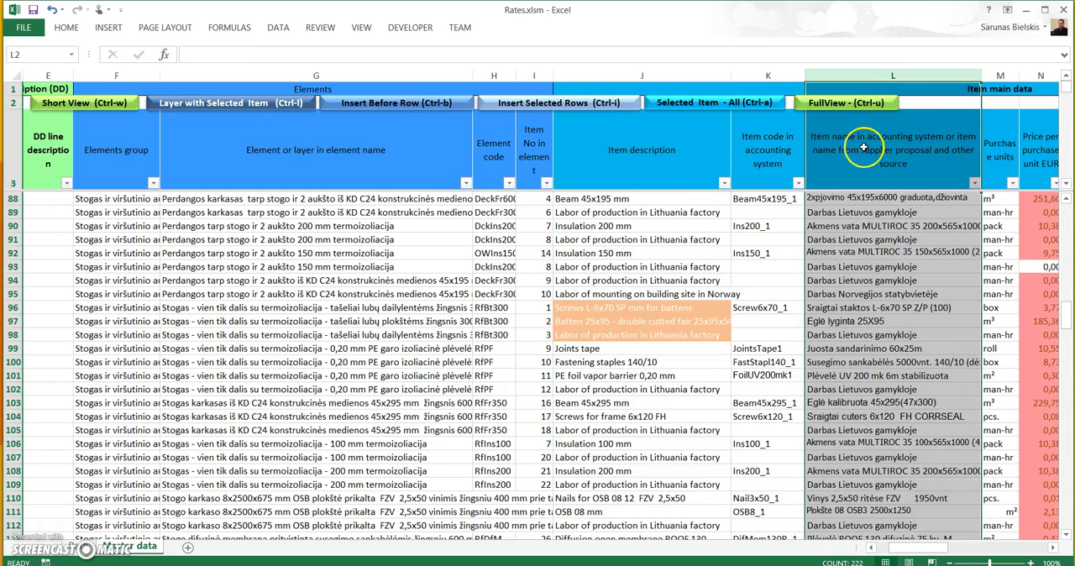
{"action": "left_click", "coordinate": [629, 79]}
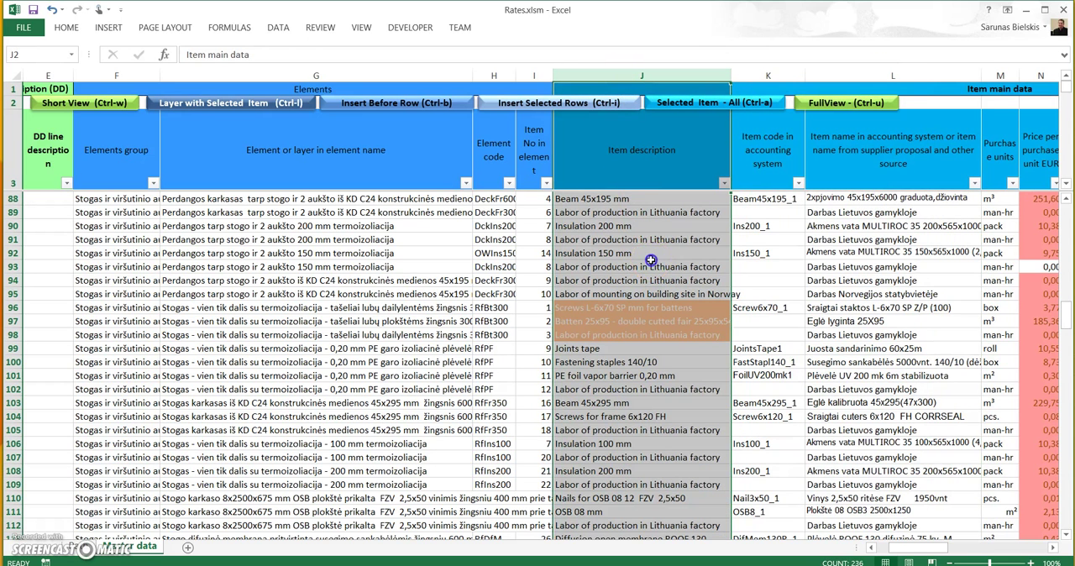
{"action": "left_click", "coordinate": [651, 264]}
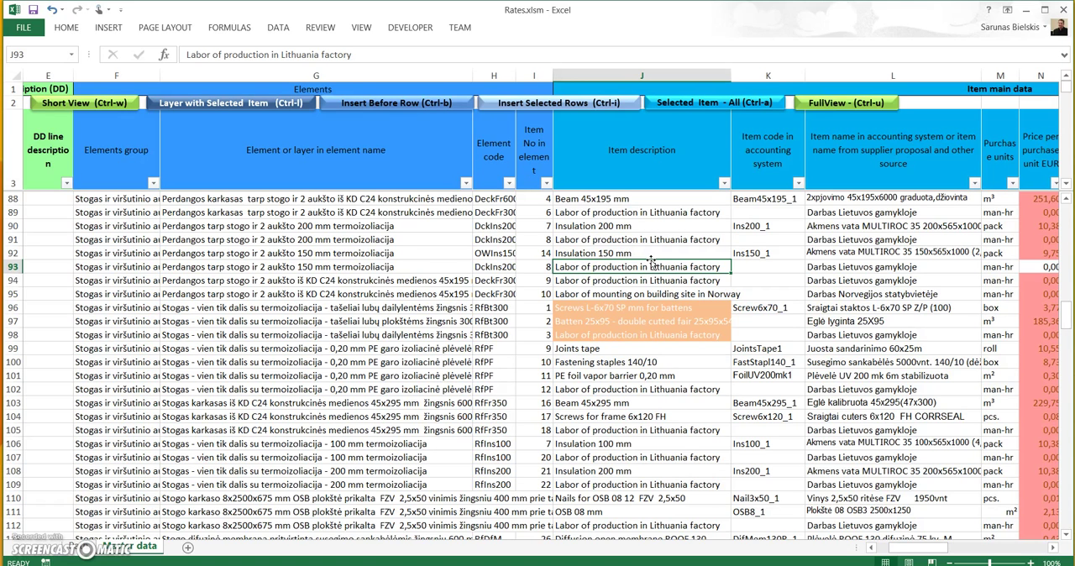
Step: Examine the Element or layer in element name column, including the insulation layers in G90:G93
{"action": "left_click", "coordinate": [402, 268]}
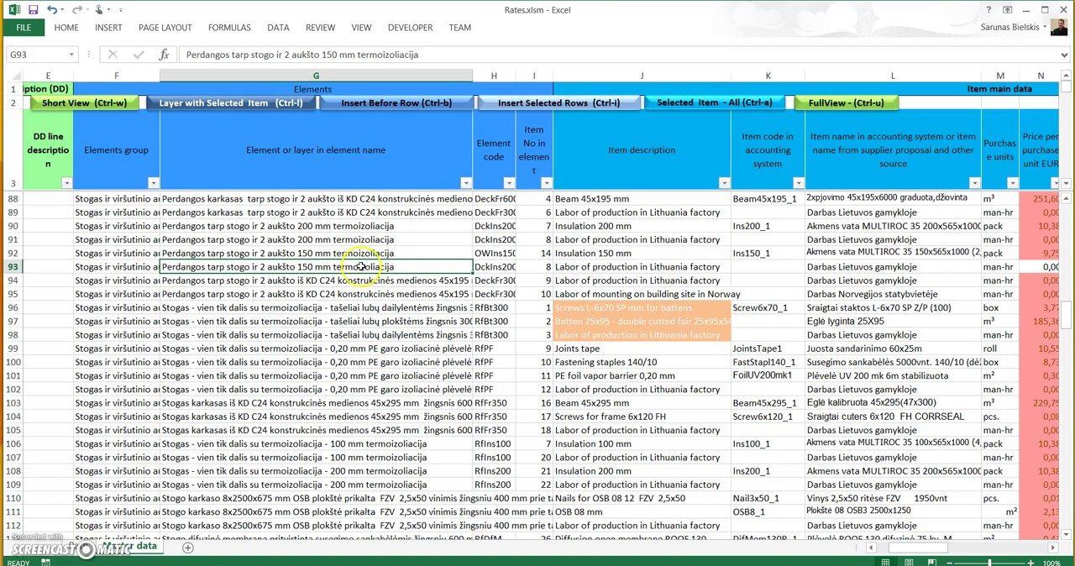
{"action": "left_click", "coordinate": [308, 77]}
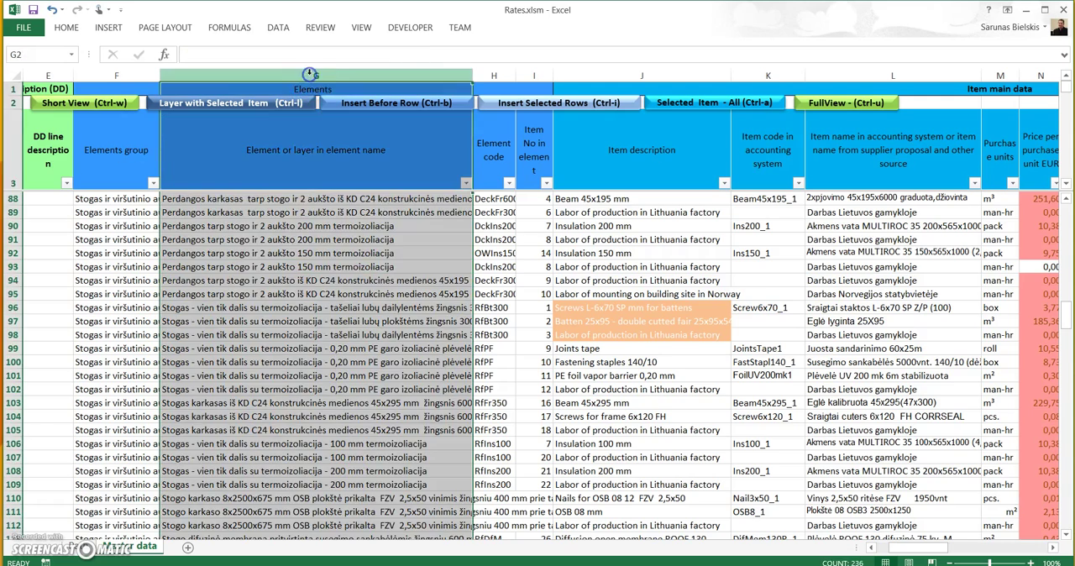
{"action": "left_click", "coordinate": [310, 269]}
{"action": "scroll", "coordinate": [311, 274], "scroll_direction": "down", "scroll_amount": 1}
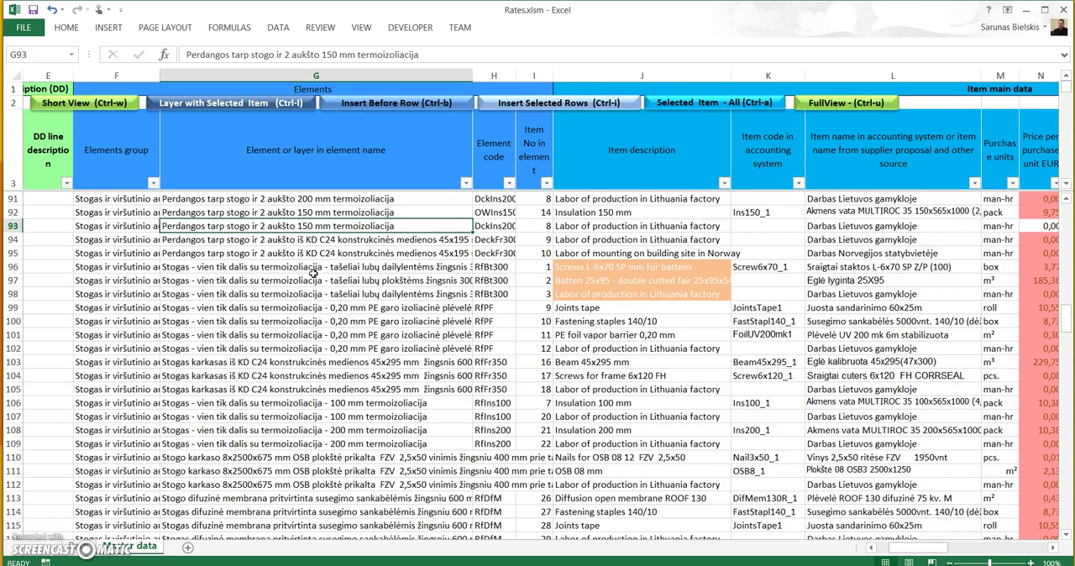
{"action": "scroll", "coordinate": [313, 274], "scroll_direction": "up", "scroll_amount": 2}
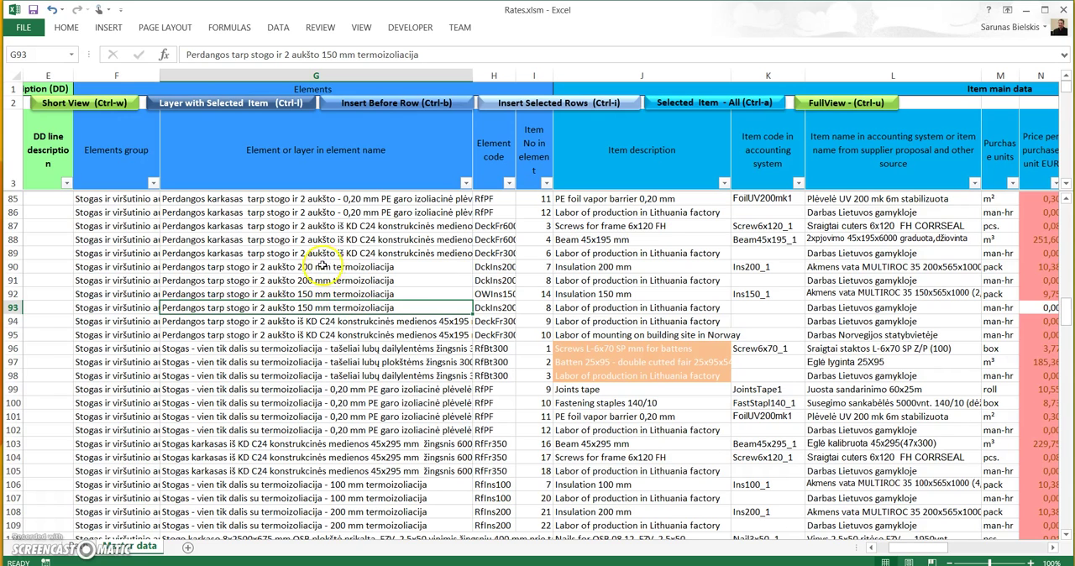
{"action": "left_click_drag", "start_coordinate": [310, 267], "coordinate": [311, 307]}
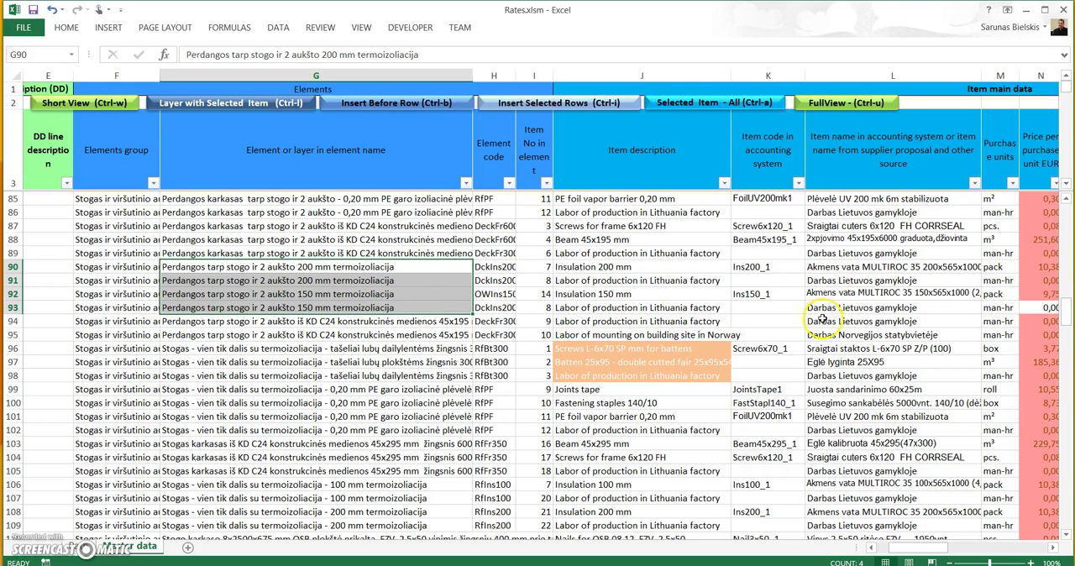
Step: Examine the frame layer names in G80:G89 and the elements group they belong to in F81
{"action": "left_click", "coordinate": [344, 212]}
{"action": "scroll", "coordinate": [340, 217], "scroll_direction": "up", "scroll_amount": 1}
{"action": "scroll", "coordinate": [282, 227], "scroll_direction": "up", "scroll_amount": 1}
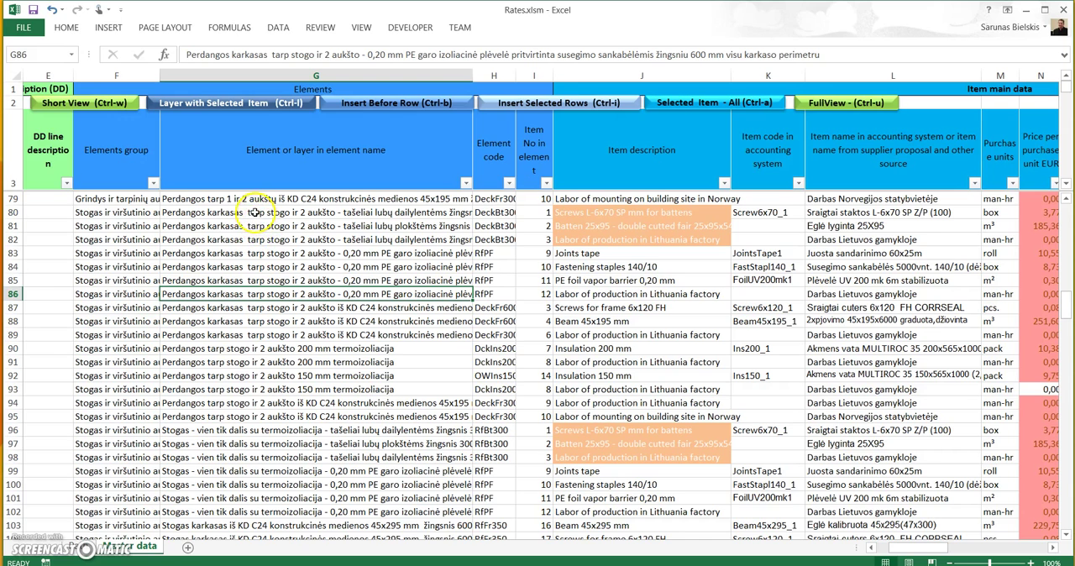
{"action": "left_click_drag", "start_coordinate": [263, 214], "coordinate": [271, 335]}
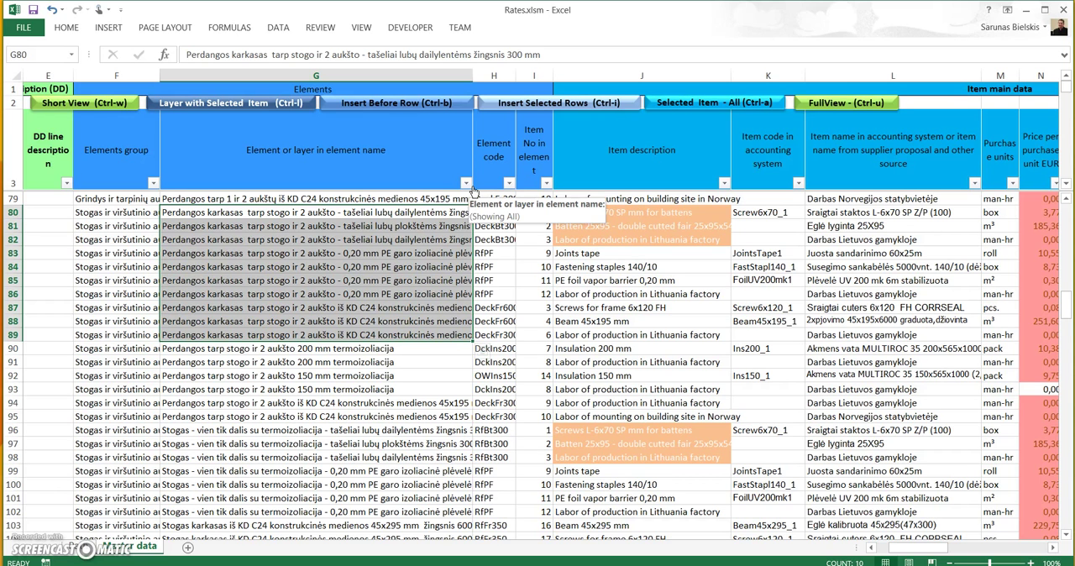
{"action": "left_click", "coordinate": [365, 239]}
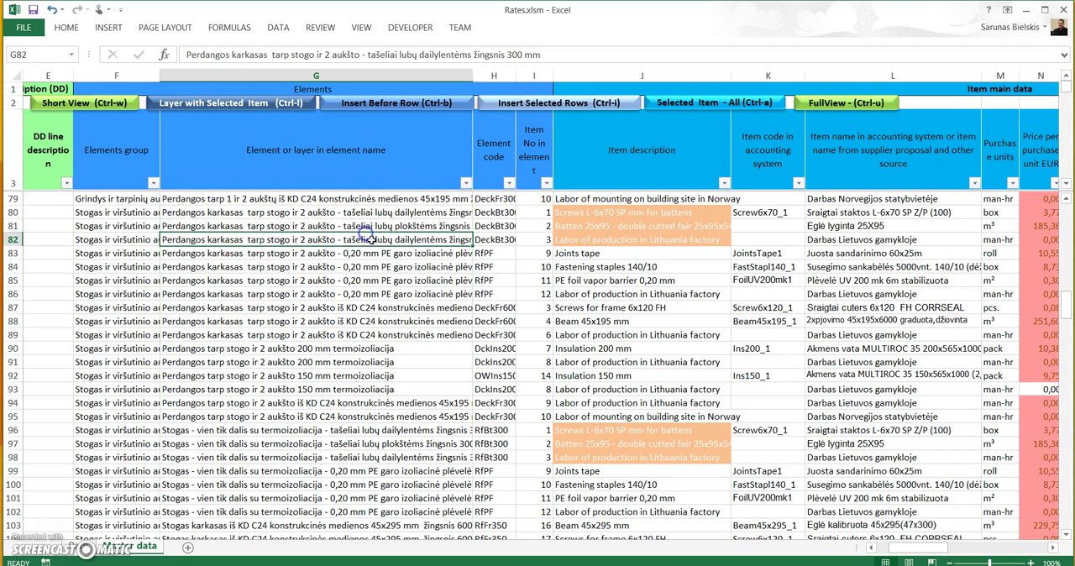
{"action": "scroll", "coordinate": [373, 242], "scroll_direction": "down", "scroll_amount": 1}
{"action": "scroll", "coordinate": [373, 242], "scroll_direction": "up", "scroll_amount": 3}
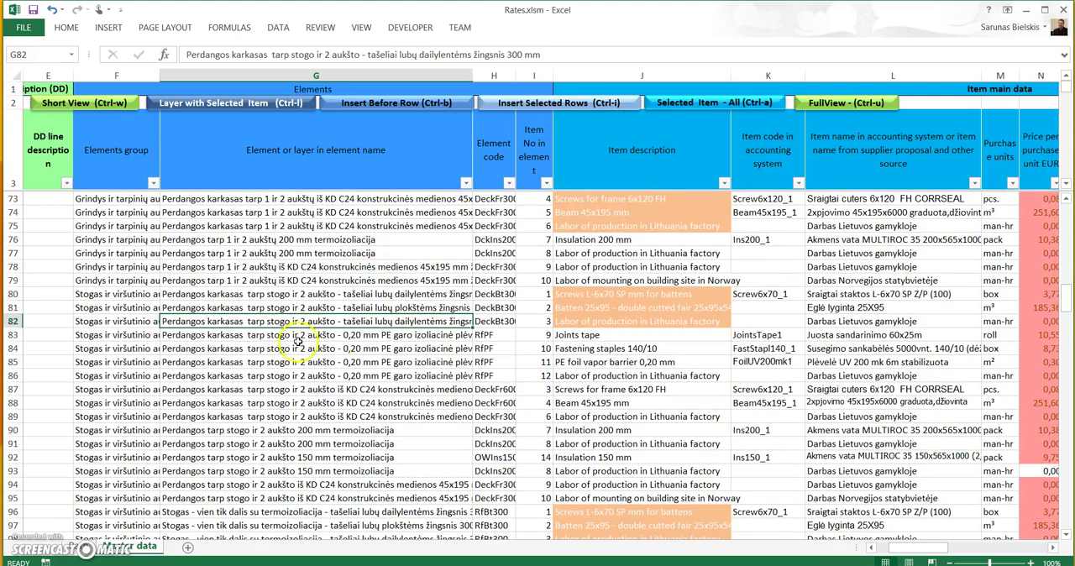
{"action": "left_click", "coordinate": [117, 308]}
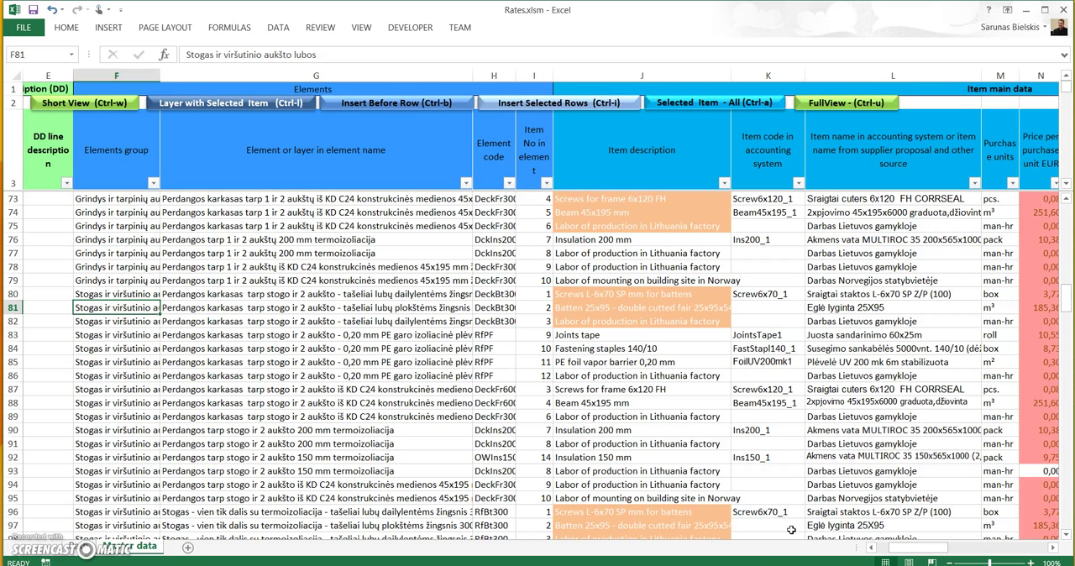
Step: Review the Project column through the Project 12 rows to the first Standard 3 row in B136
{"action": "left_click_drag", "start_coordinate": [941, 547], "coordinate": [882, 553]}
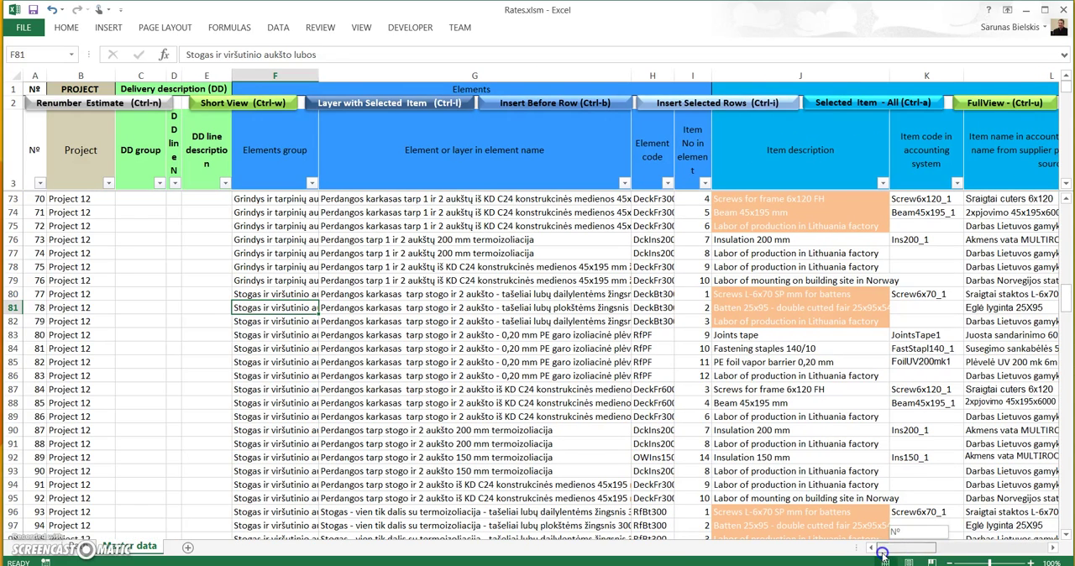
{"action": "left_click", "coordinate": [81, 457]}
{"action": "scroll", "coordinate": [80, 455], "scroll_direction": "up", "scroll_amount": 5}
{"action": "scroll", "coordinate": [76, 447], "scroll_direction": "up", "scroll_amount": 15}
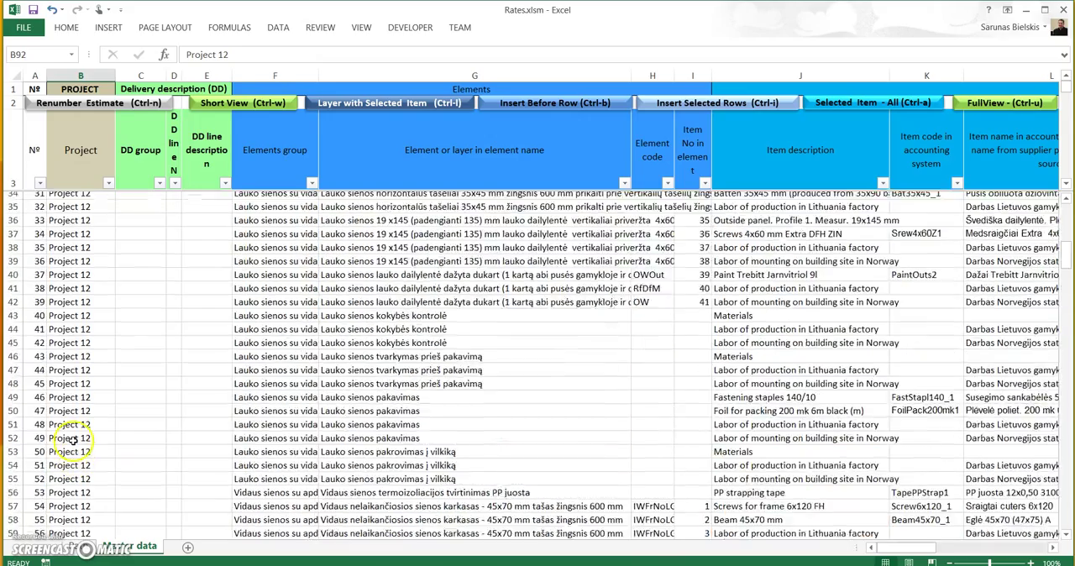
{"action": "scroll", "coordinate": [74, 440], "scroll_direction": "down", "scroll_amount": 20}
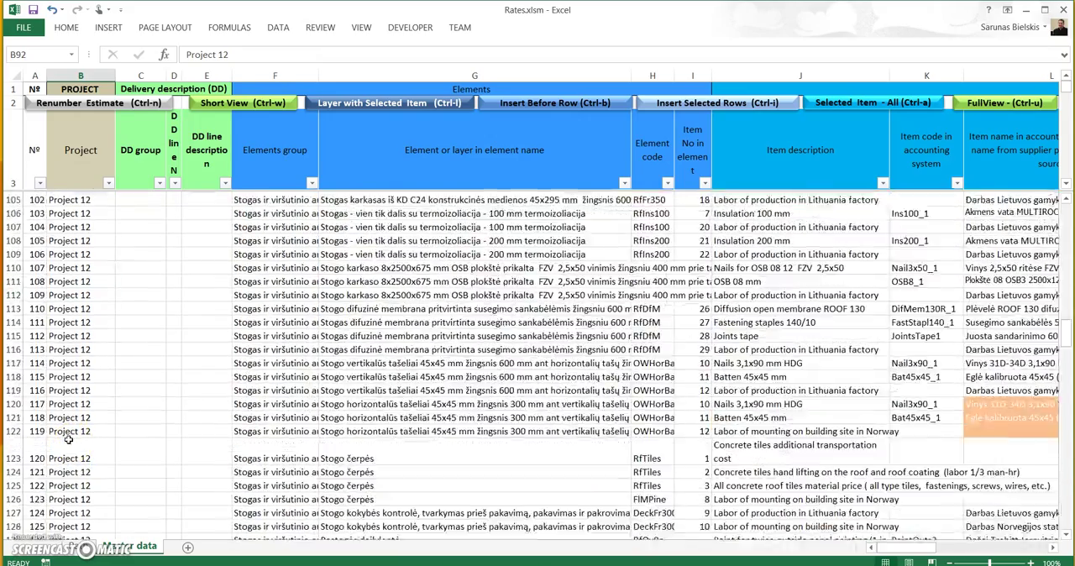
{"action": "scroll", "coordinate": [72, 437], "scroll_direction": "up", "scroll_amount": 5}
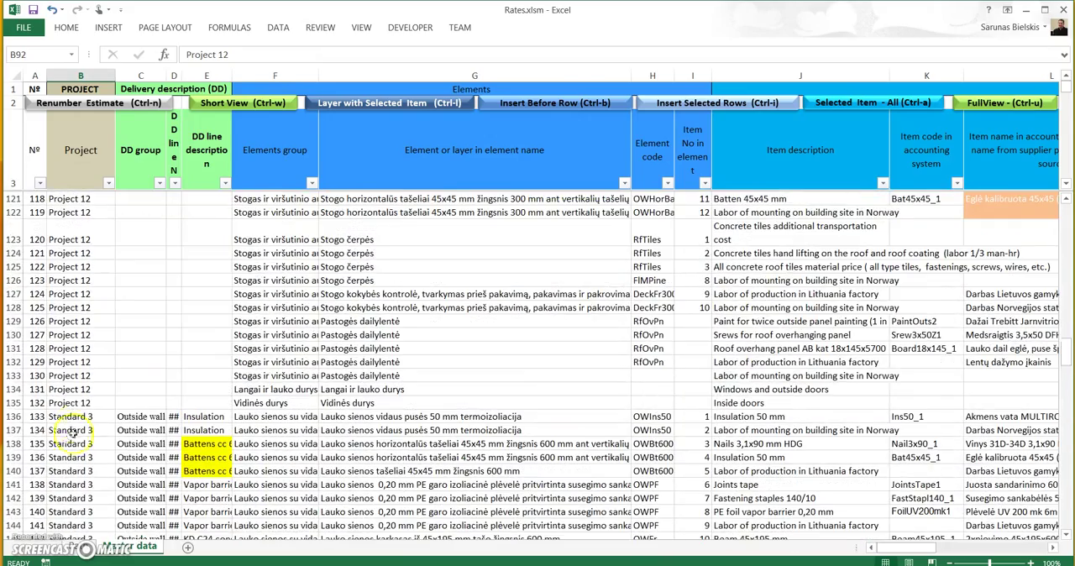
{"action": "left_click", "coordinate": [76, 415]}
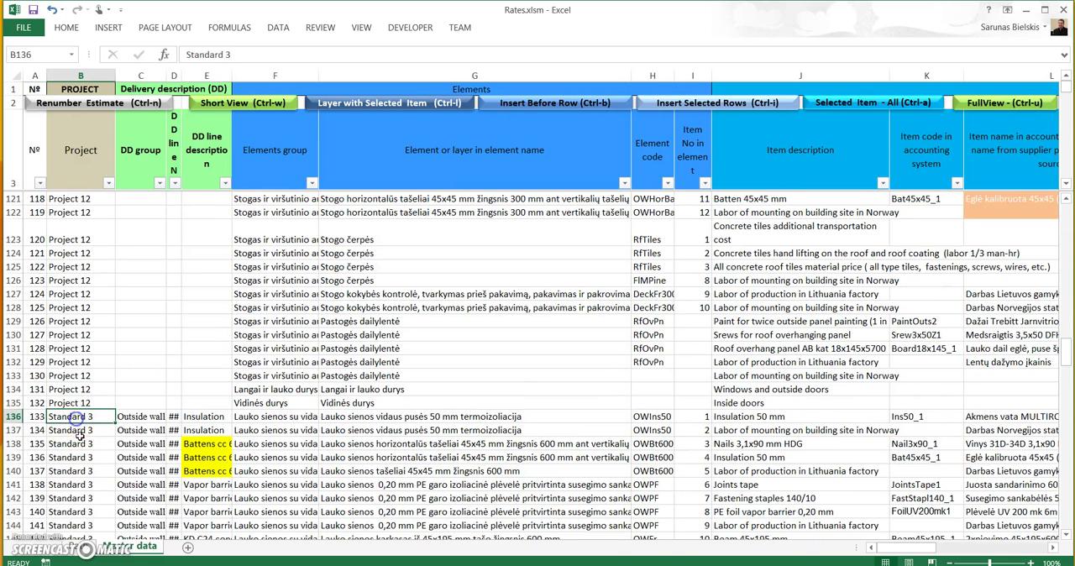
{"action": "scroll", "coordinate": [77, 452], "scroll_direction": "down", "scroll_amount": 2}
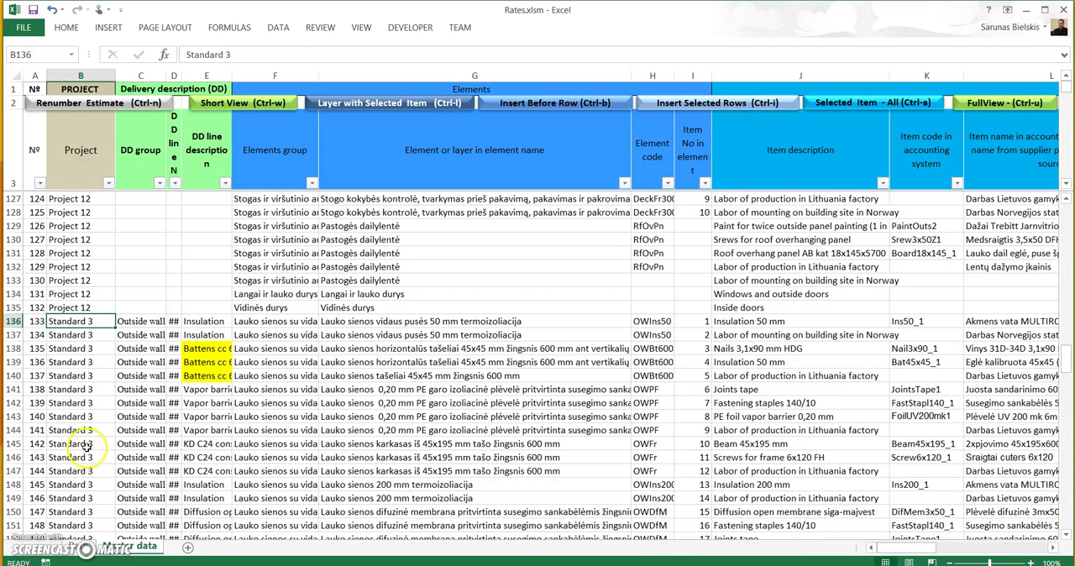
Step: Examine the DD group, Elements group and layer names of the Standard 3 rows starting at row 136
{"action": "left_click", "coordinate": [147, 321]}
{"action": "left_click", "coordinate": [263, 323]}
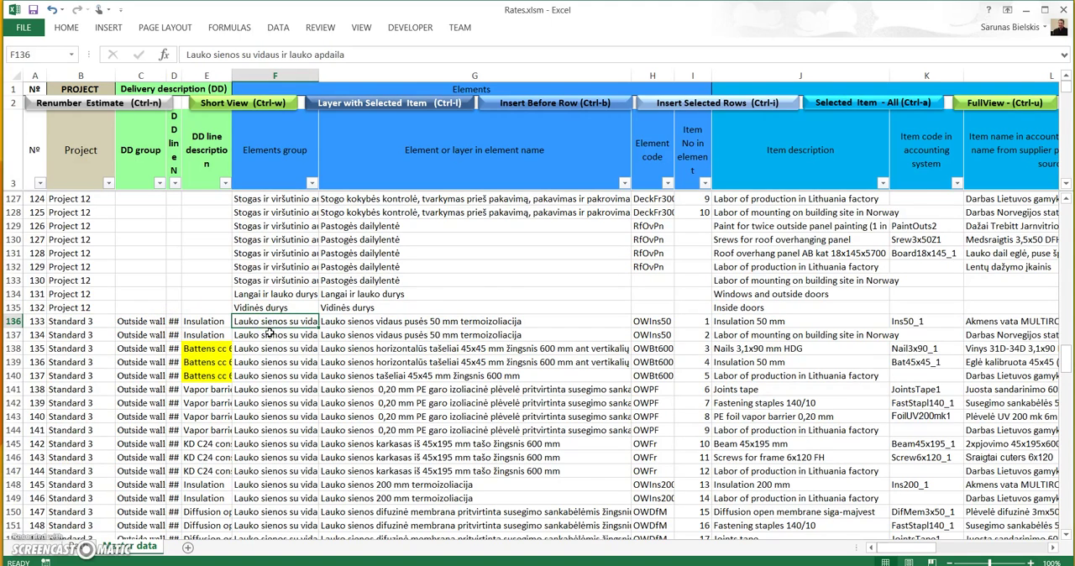
{"action": "scroll", "coordinate": [492, 330], "scroll_direction": "down", "scroll_amount": 1}
{"action": "scroll", "coordinate": [493, 330], "scroll_direction": "down", "scroll_amount": 2}
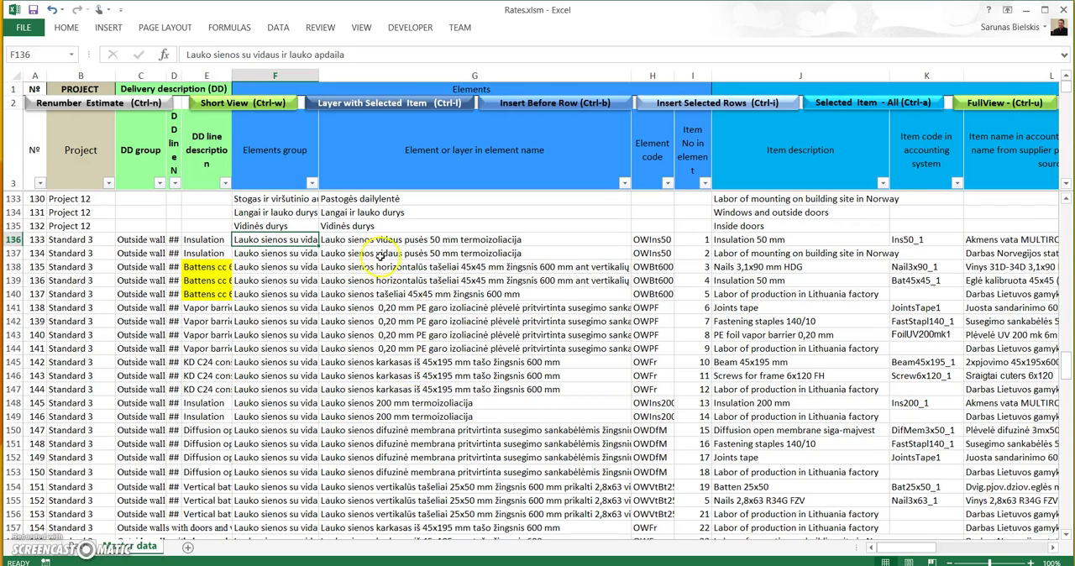
Step: Examine the Standard 3 outside wall and inside wall layer names, including the 100 mm insulation layer in G165
{"action": "scroll", "coordinate": [369, 260], "scroll_direction": "down", "scroll_amount": 4}
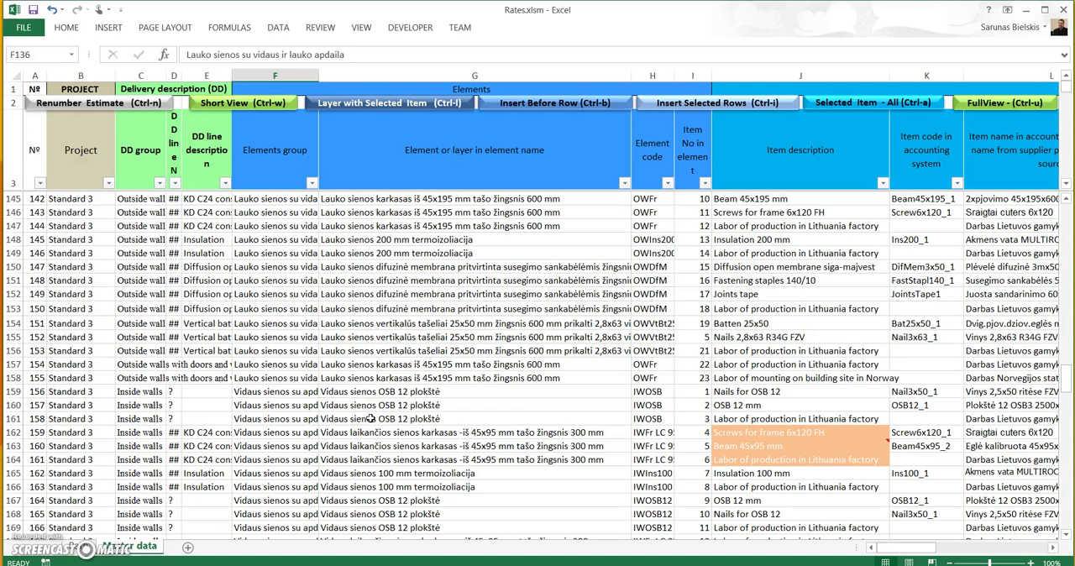
{"action": "scroll", "coordinate": [371, 419], "scroll_direction": "down", "scroll_amount": 2}
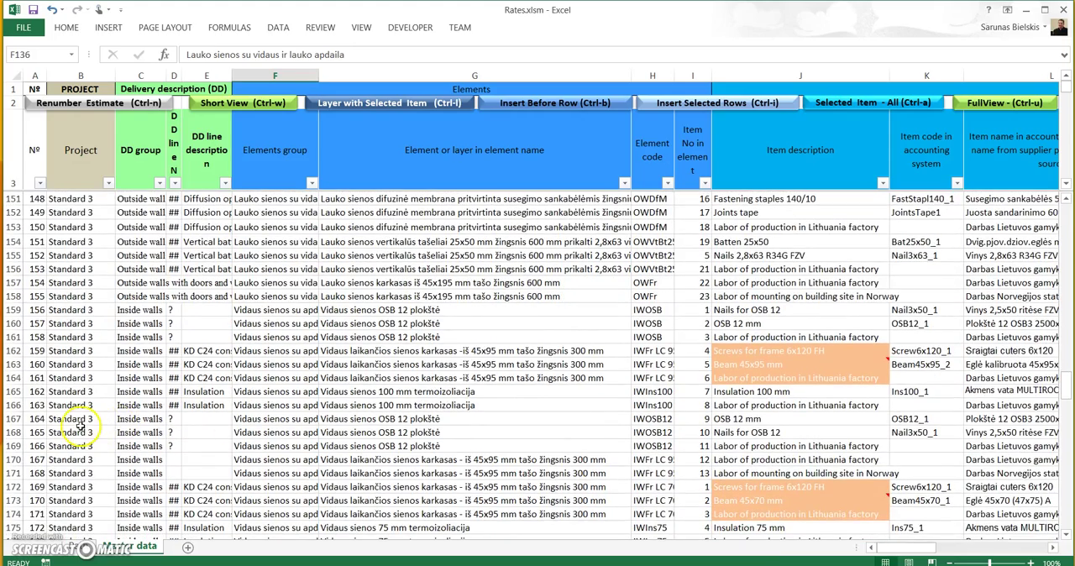
{"action": "left_click", "coordinate": [452, 391]}
{"action": "scroll", "coordinate": [450, 390], "scroll_direction": "down", "scroll_amount": 3}
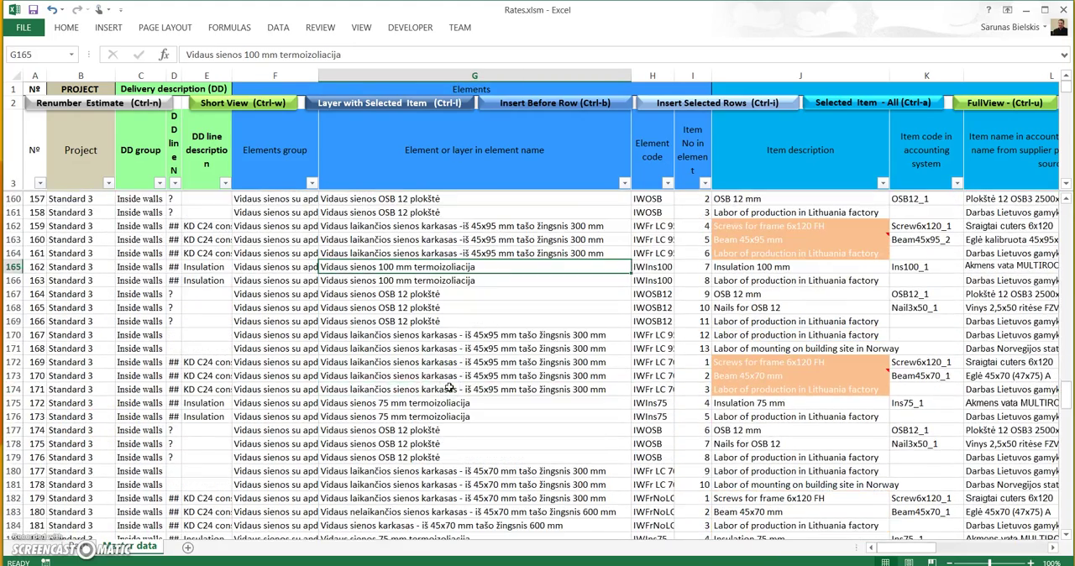
{"action": "scroll", "coordinate": [451, 388], "scroll_direction": "down", "scroll_amount": 2}
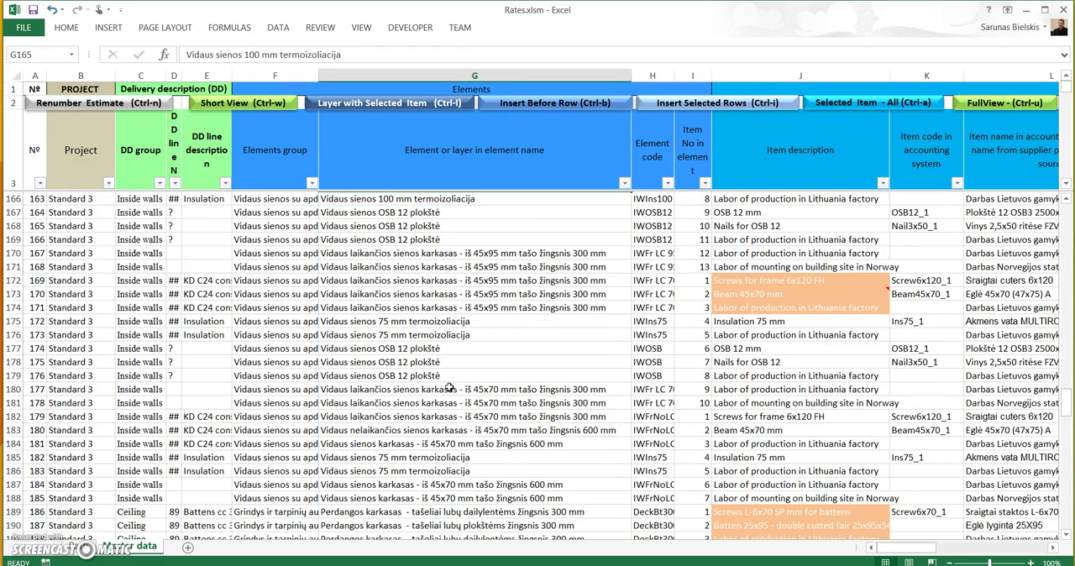
Step: Review the Standard 3 rows from B179 through the ceiling elements, including the frame layer in G192, down to the first roof rows
{"action": "left_click", "coordinate": [85, 376]}
{"action": "scroll", "coordinate": [87, 378], "scroll_direction": "down", "scroll_amount": 2}
{"action": "scroll", "coordinate": [87, 378], "scroll_direction": "down", "scroll_amount": 2}
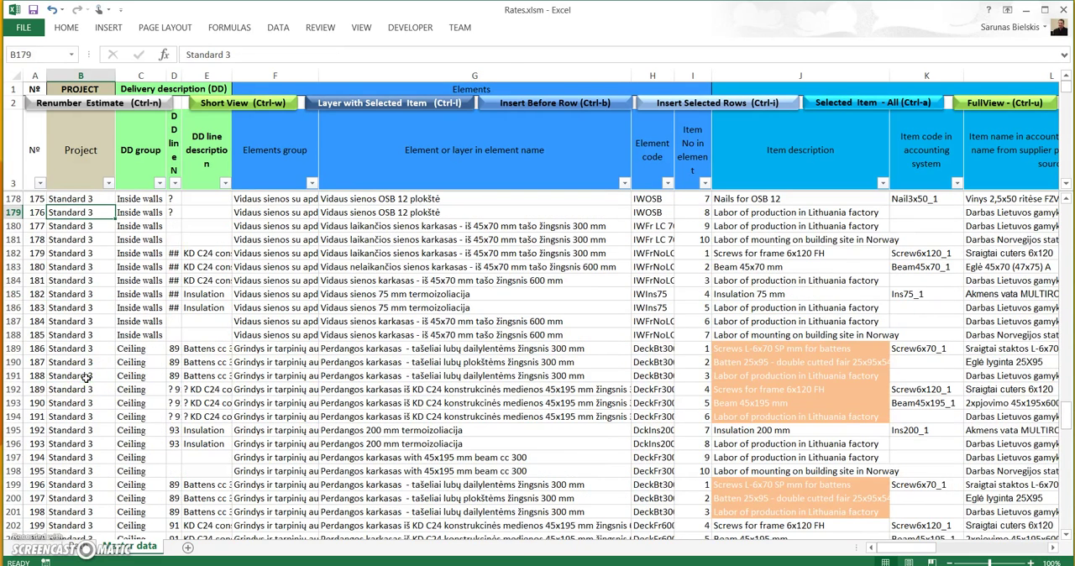
{"action": "left_click", "coordinate": [523, 384]}
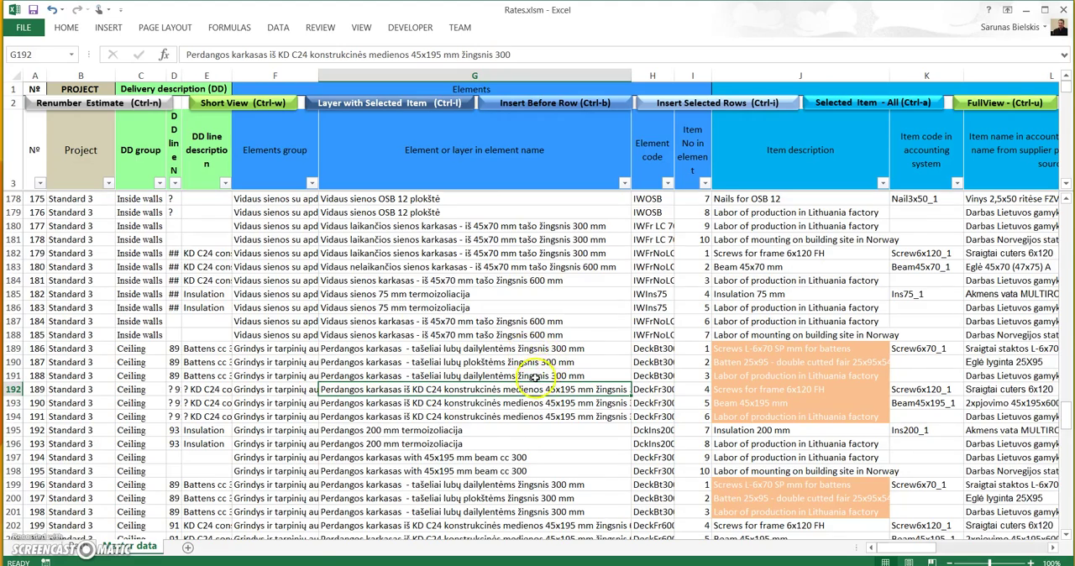
{"action": "scroll", "coordinate": [535, 378], "scroll_direction": "down", "scroll_amount": 2}
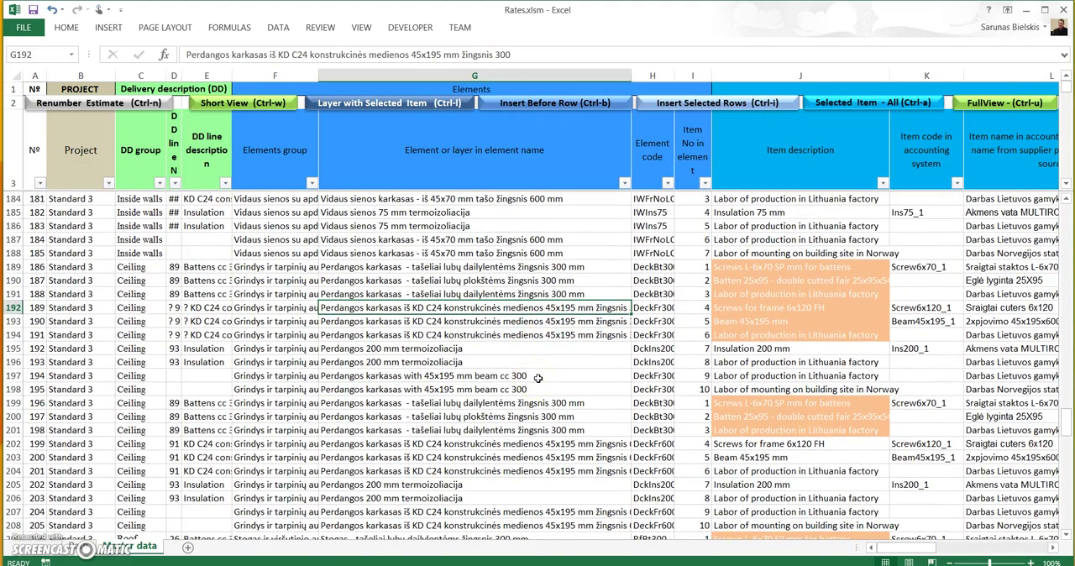
{"action": "scroll", "coordinate": [538, 379], "scroll_direction": "down", "scroll_amount": 4}
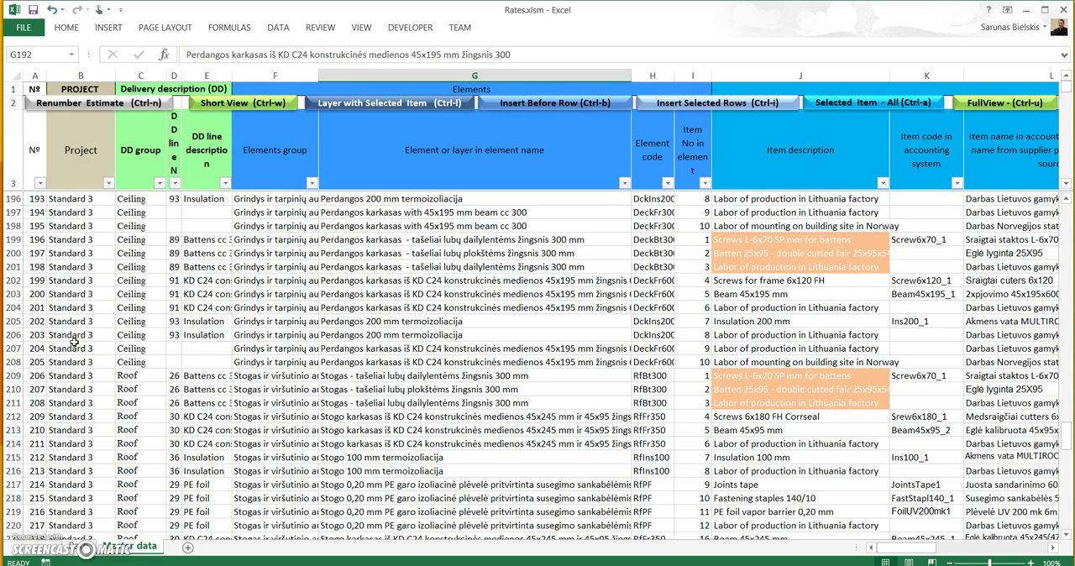
{"action": "left_click", "coordinate": [70, 349]}
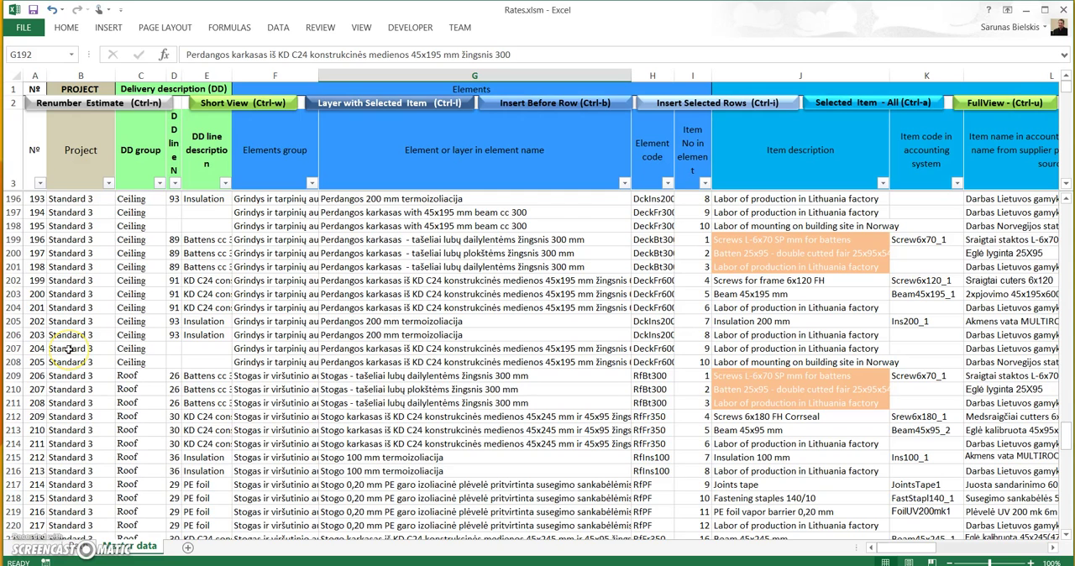